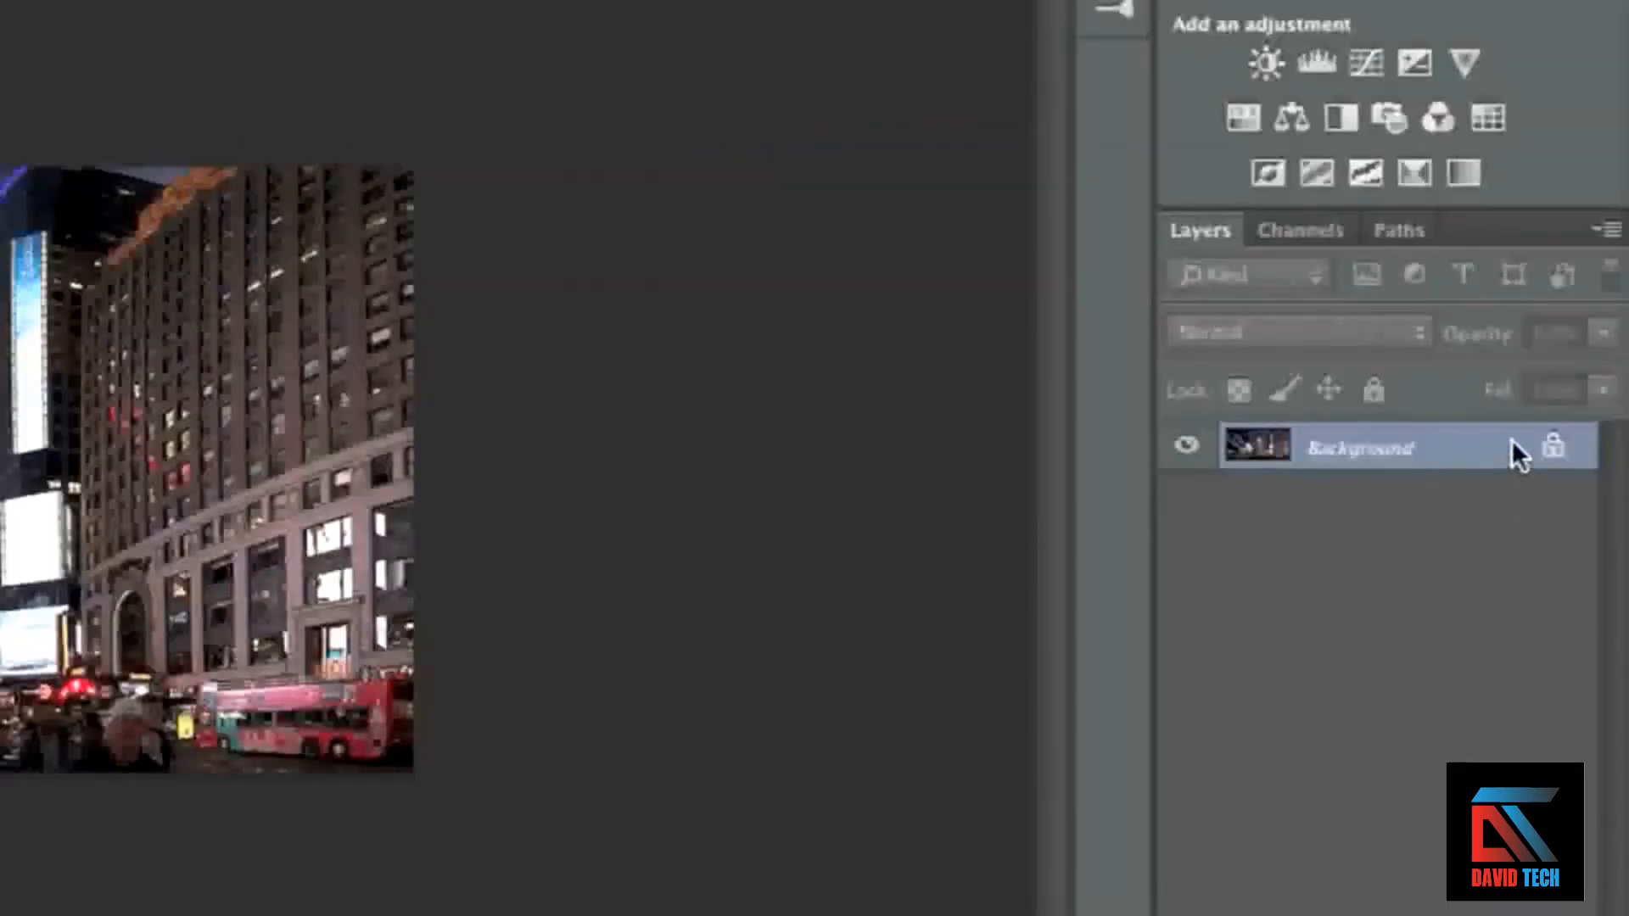
Convert the locked background into a regular layer named Layer 0 and duplicate it as Layer 0 copy.
double_click(1510, 441)
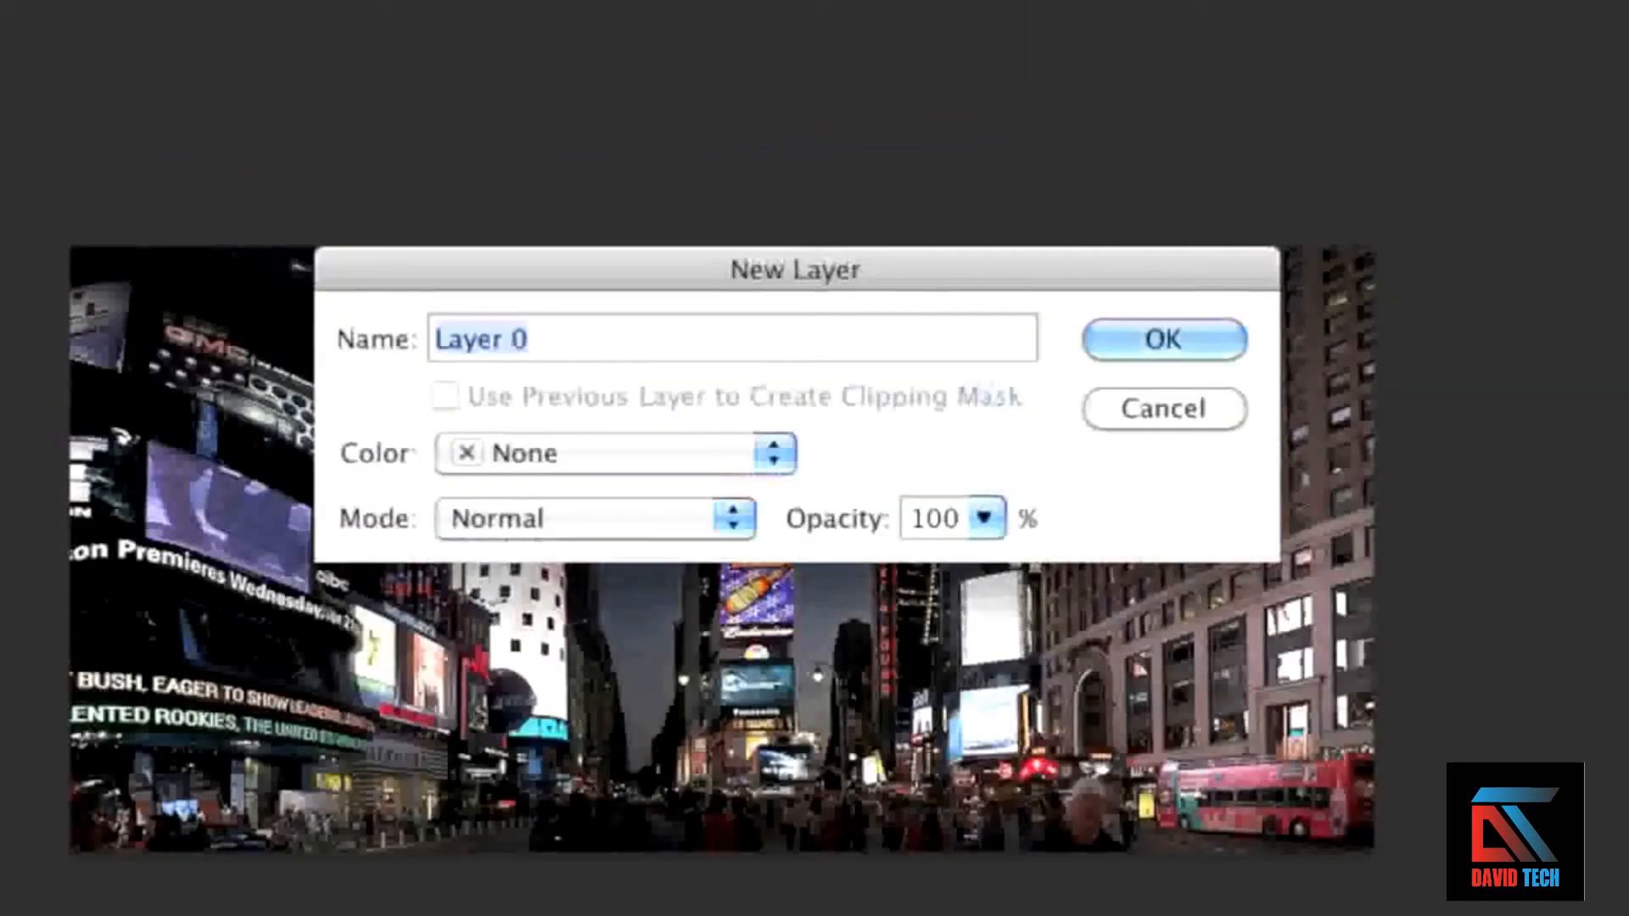
click(1231, 333)
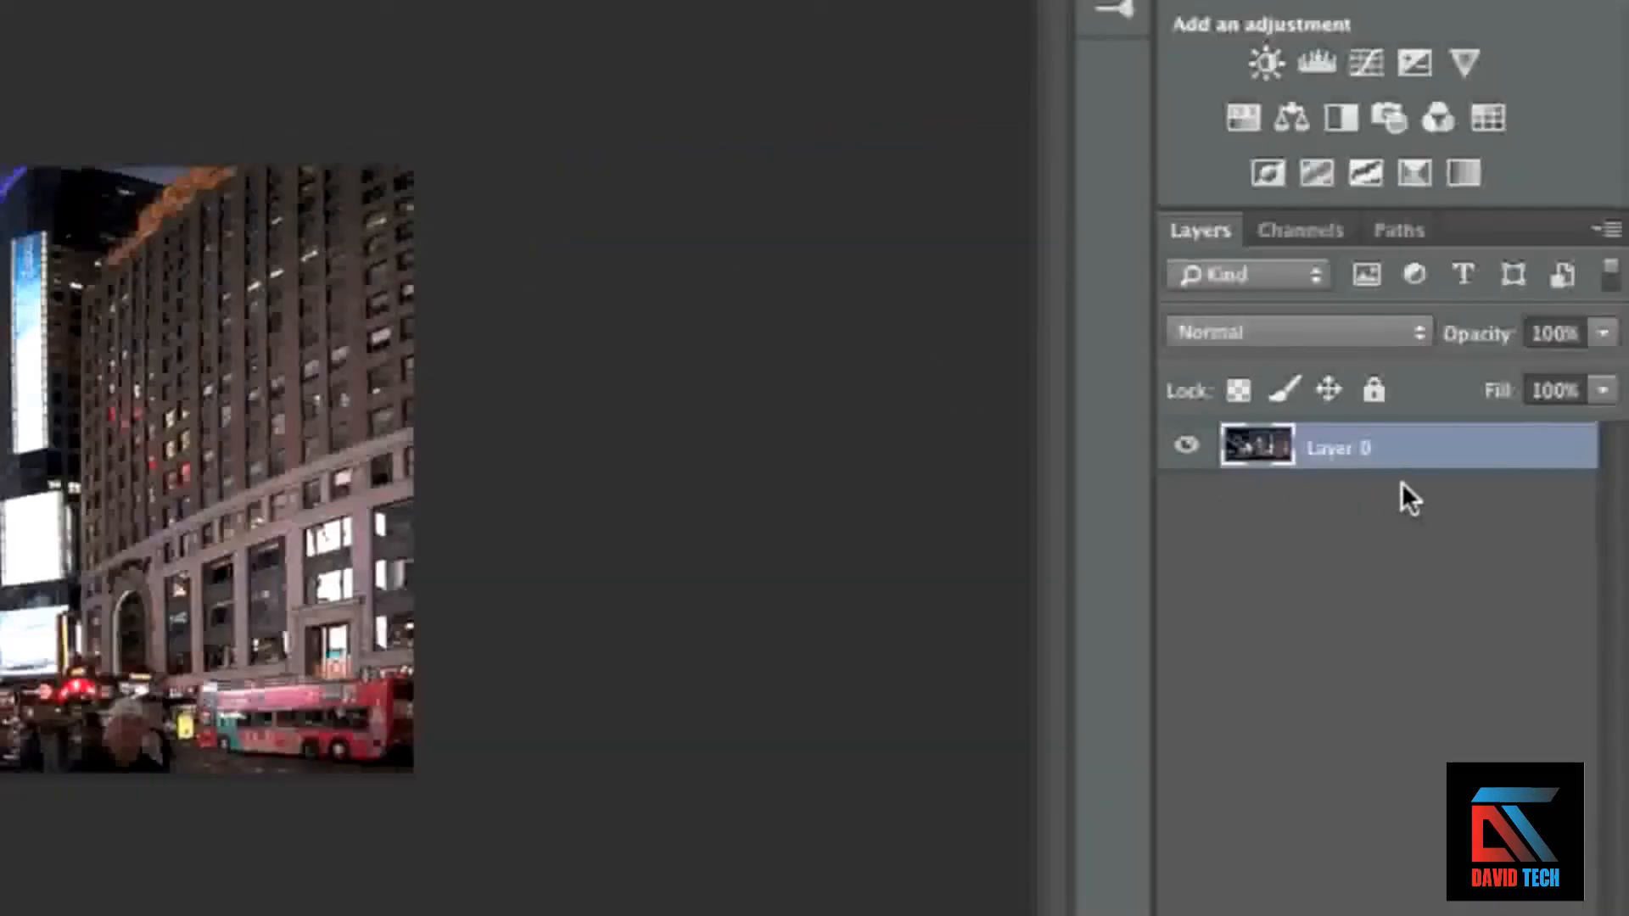
right_click(1444, 447)
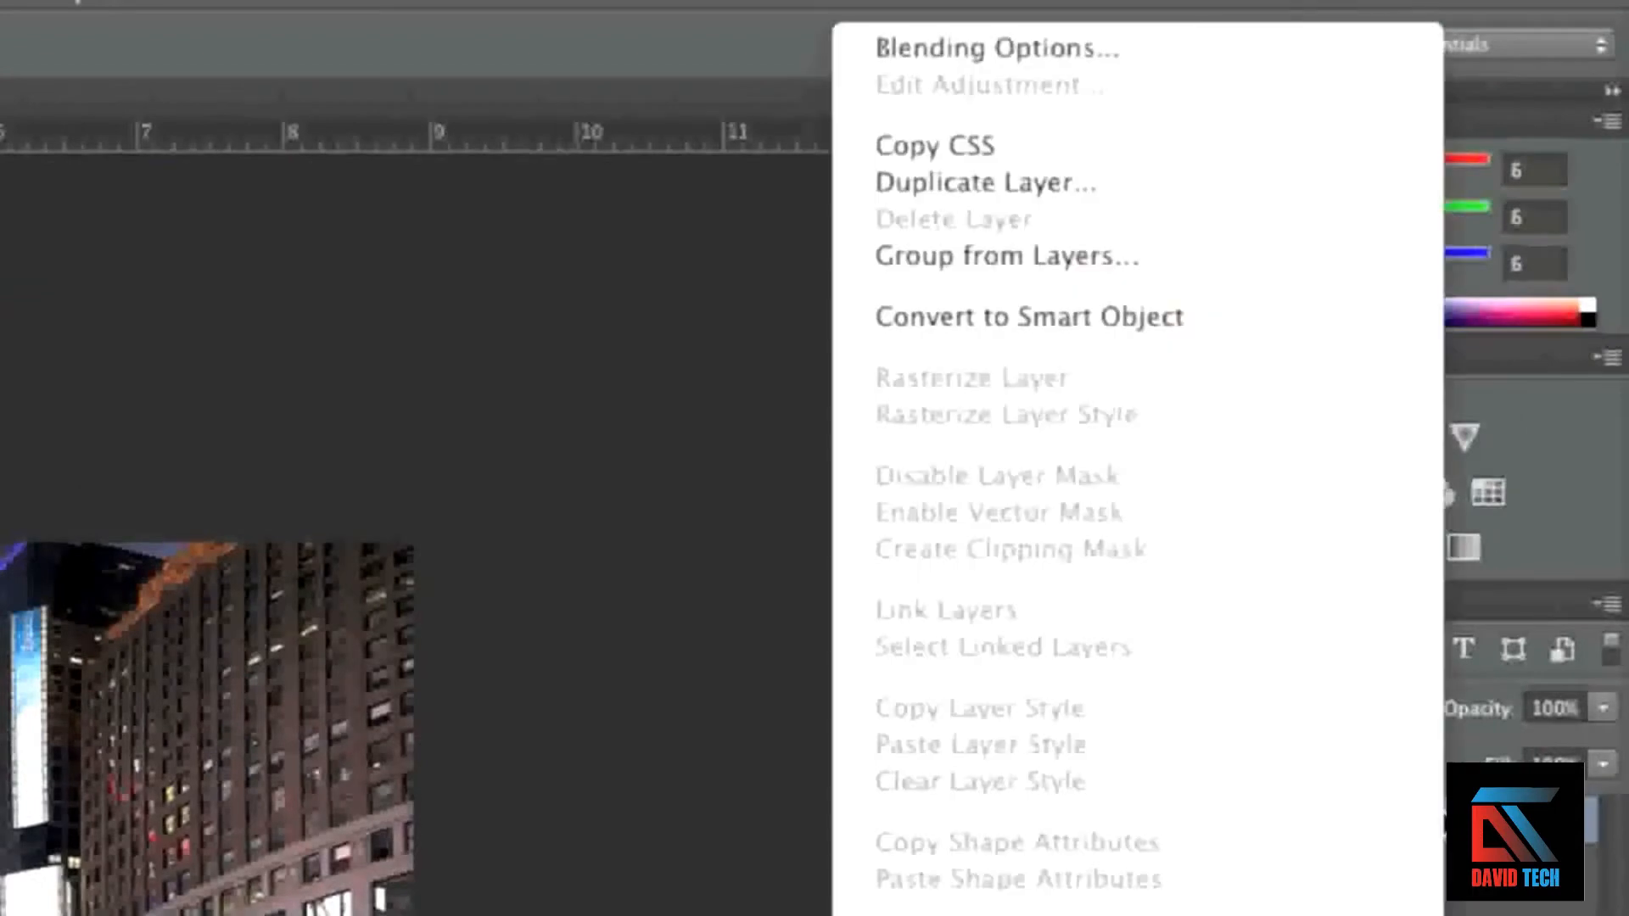
click(1016, 178)
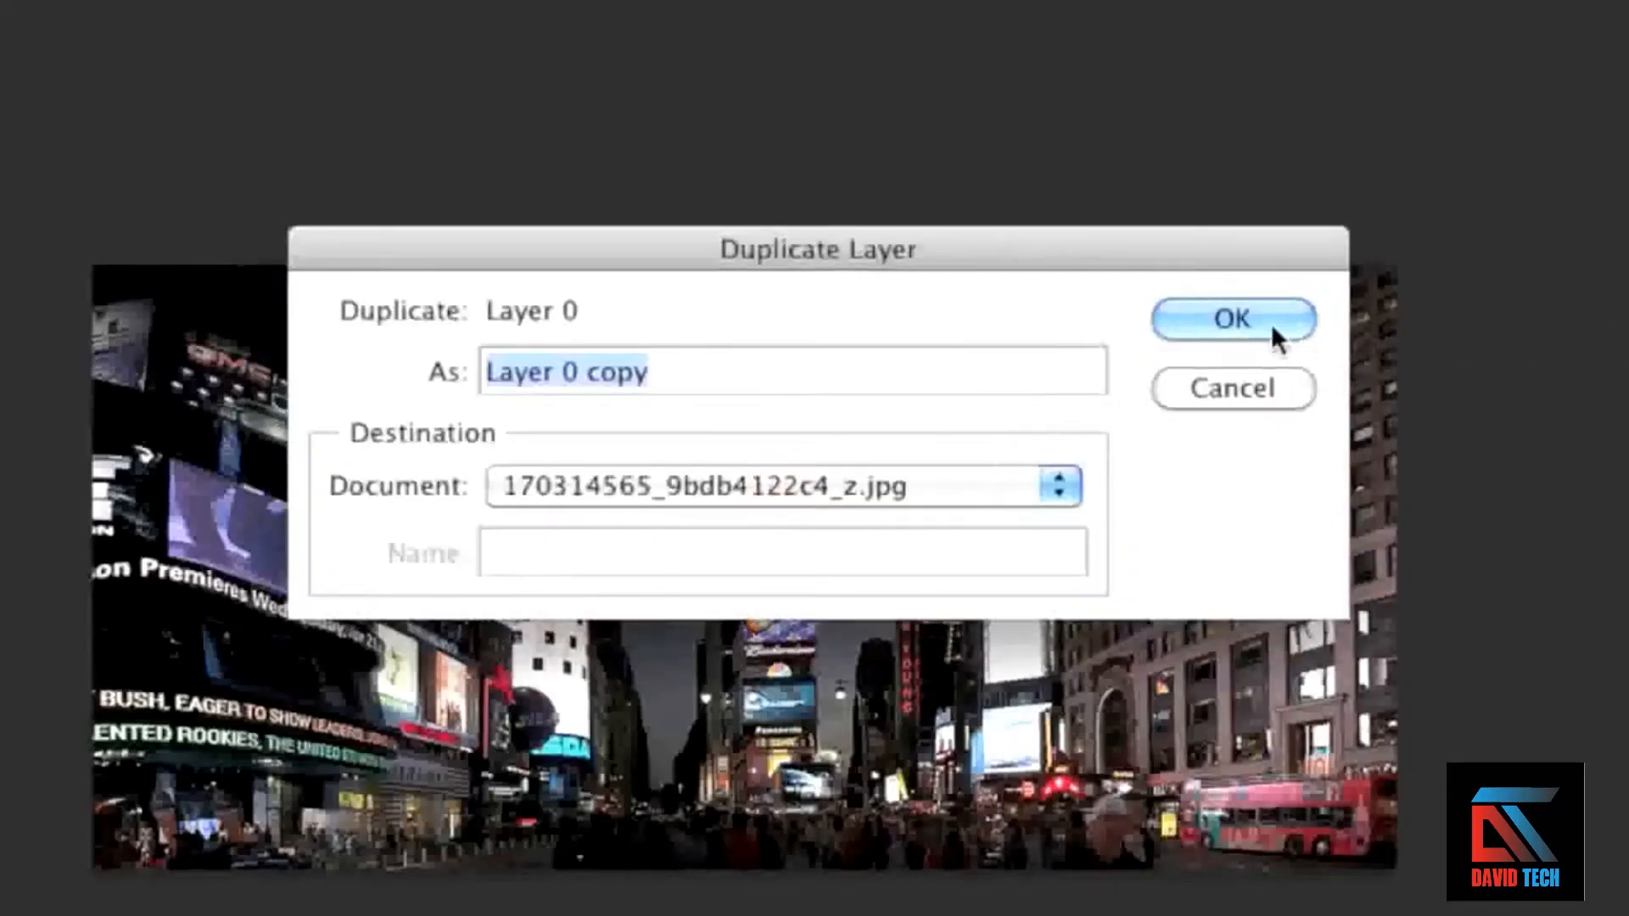
click(1259, 321)
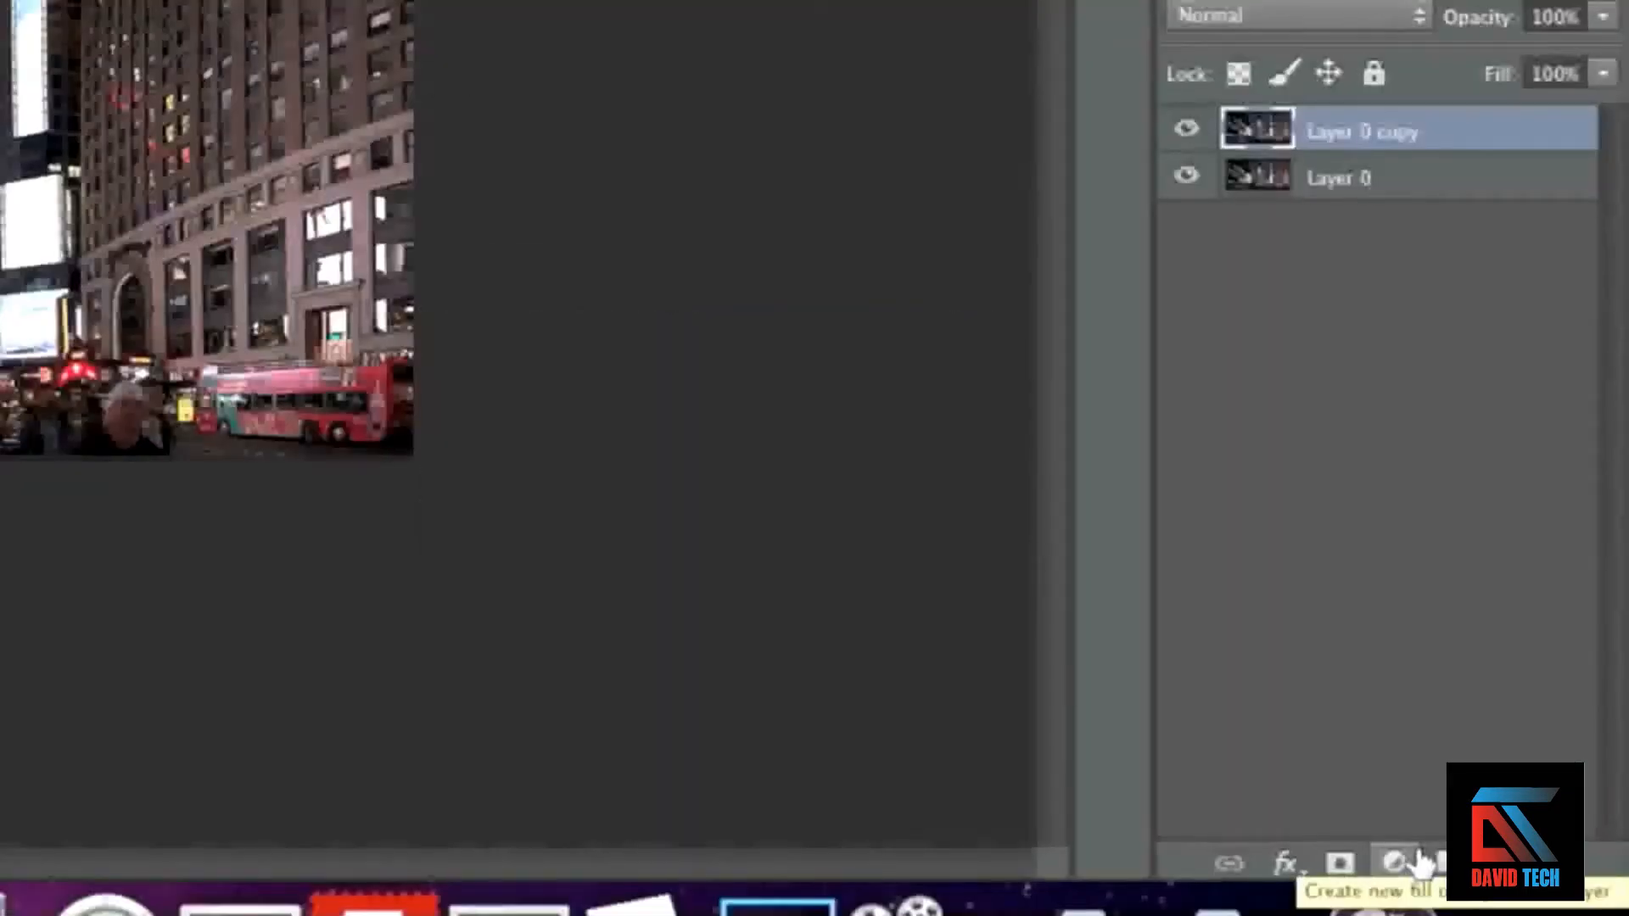
Add a solid color fill layer in white (ffffff) and place it between Layer 0 copy and Layer 0.
click(1404, 861)
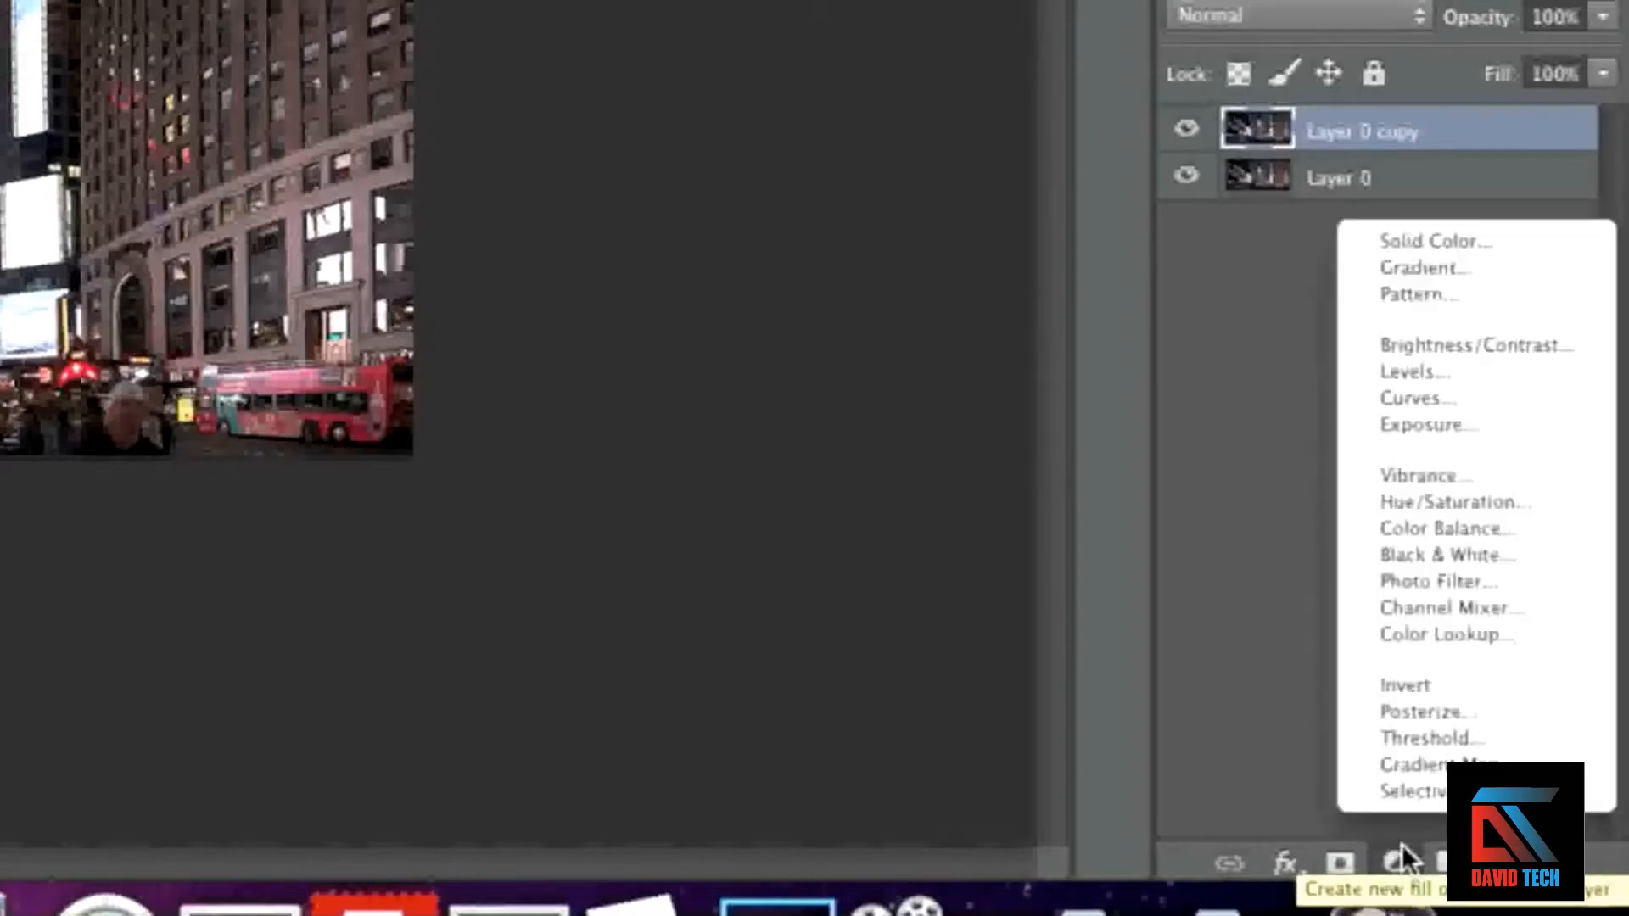
click(1450, 239)
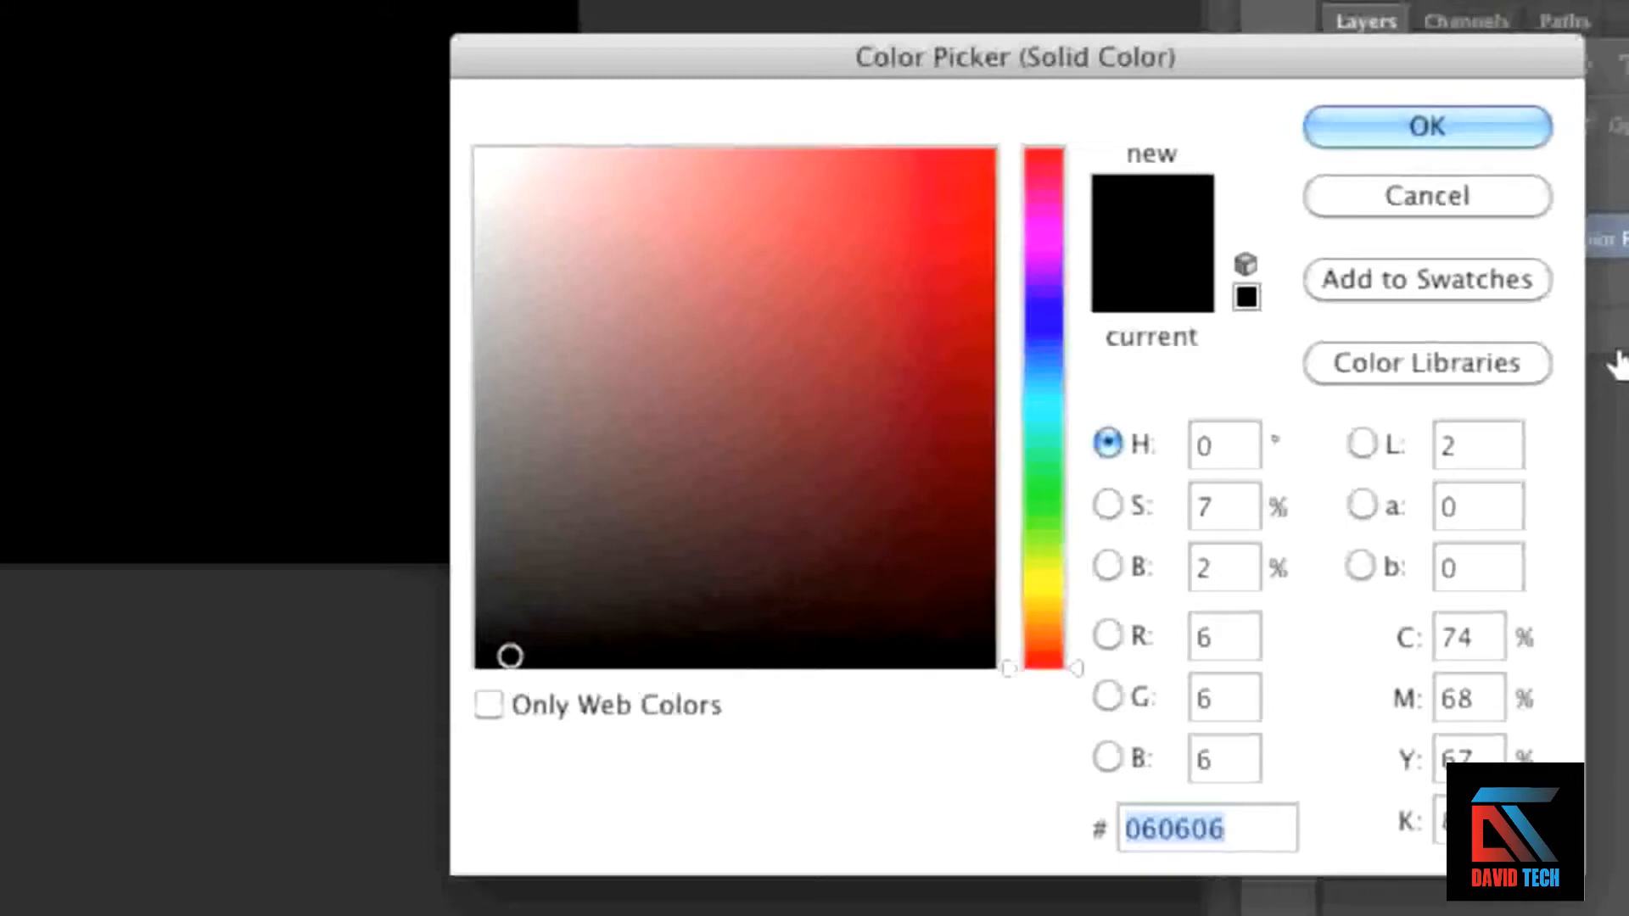
text(ffffff)
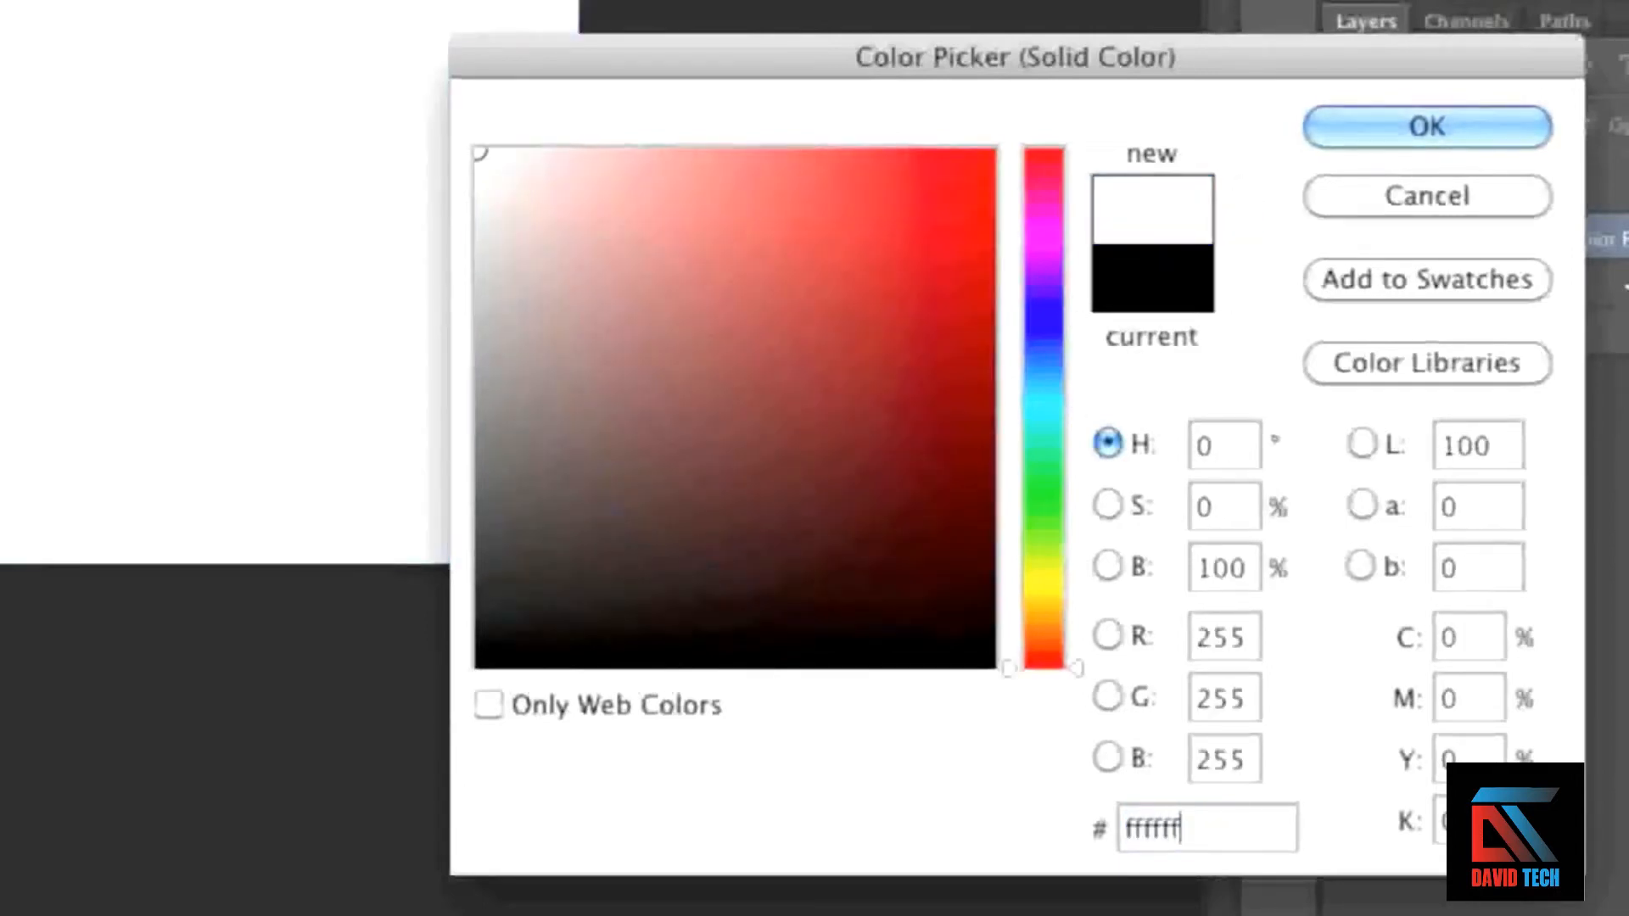
click(1468, 127)
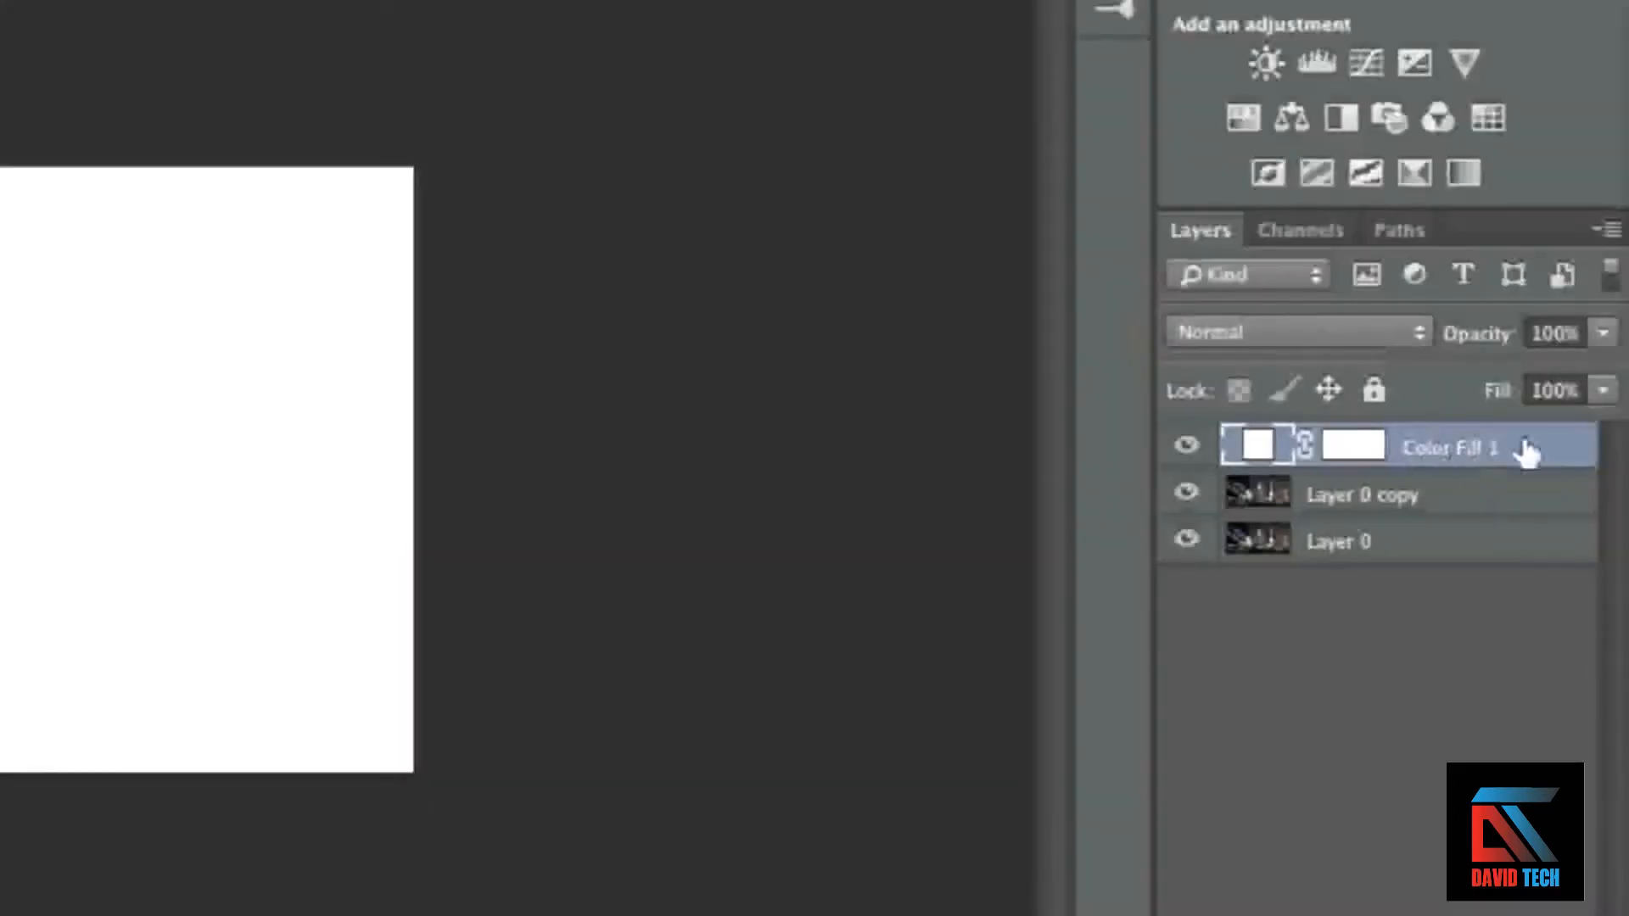
drag(1524, 451, 1511, 500)
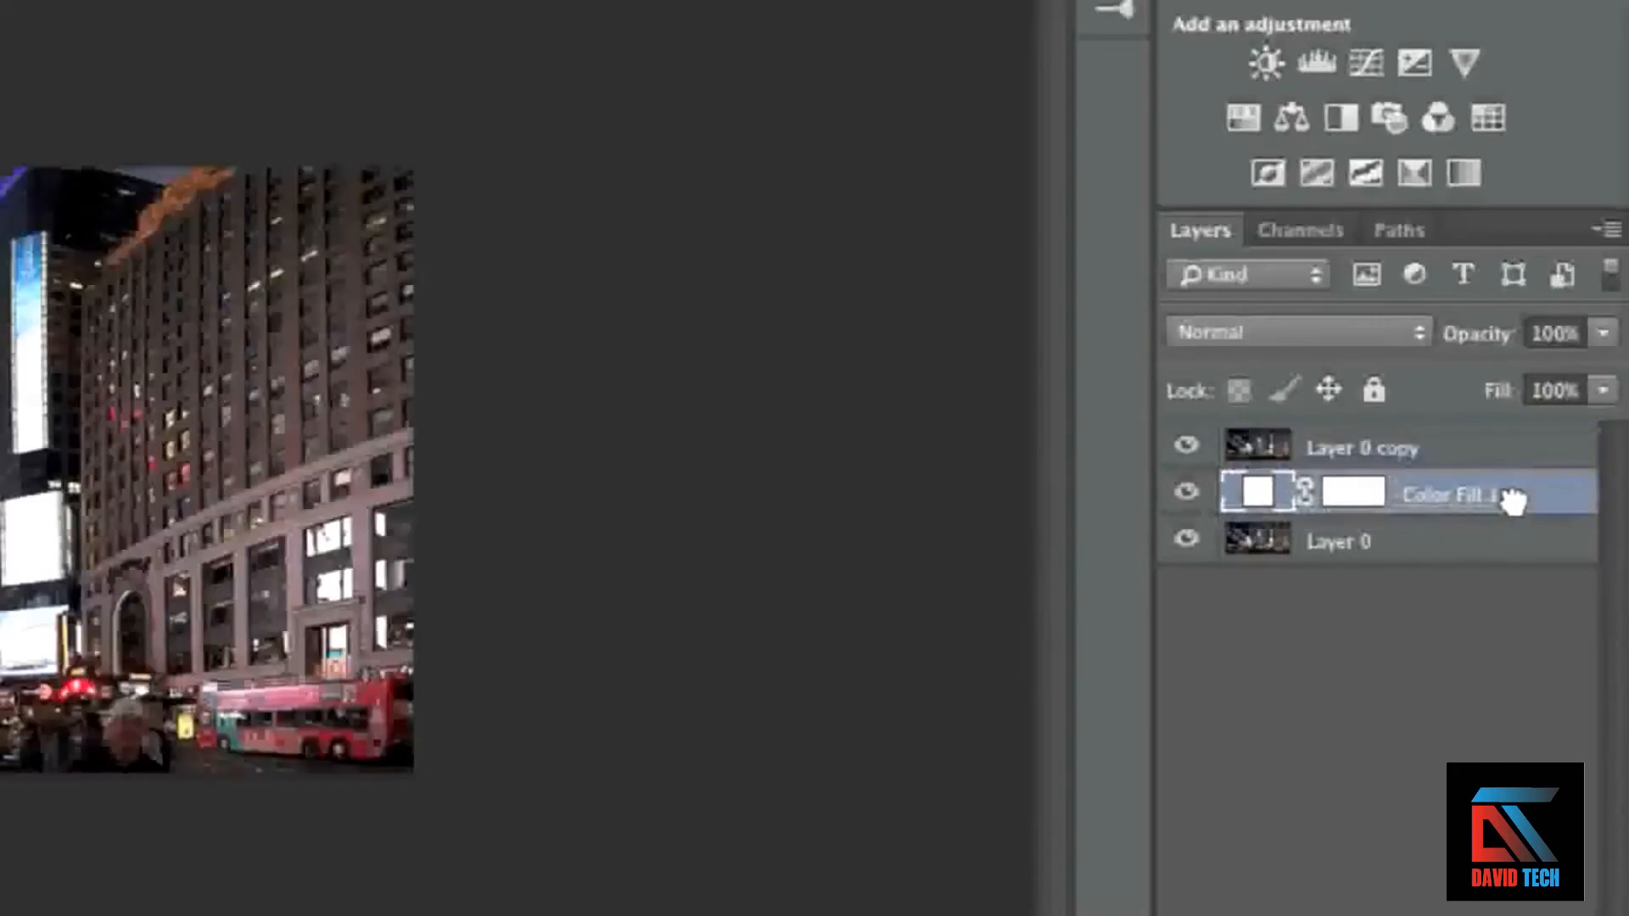
Add the text NEW YORK CITY above Layer 0 copy and position it across the middle of the photo.
click(1468, 458)
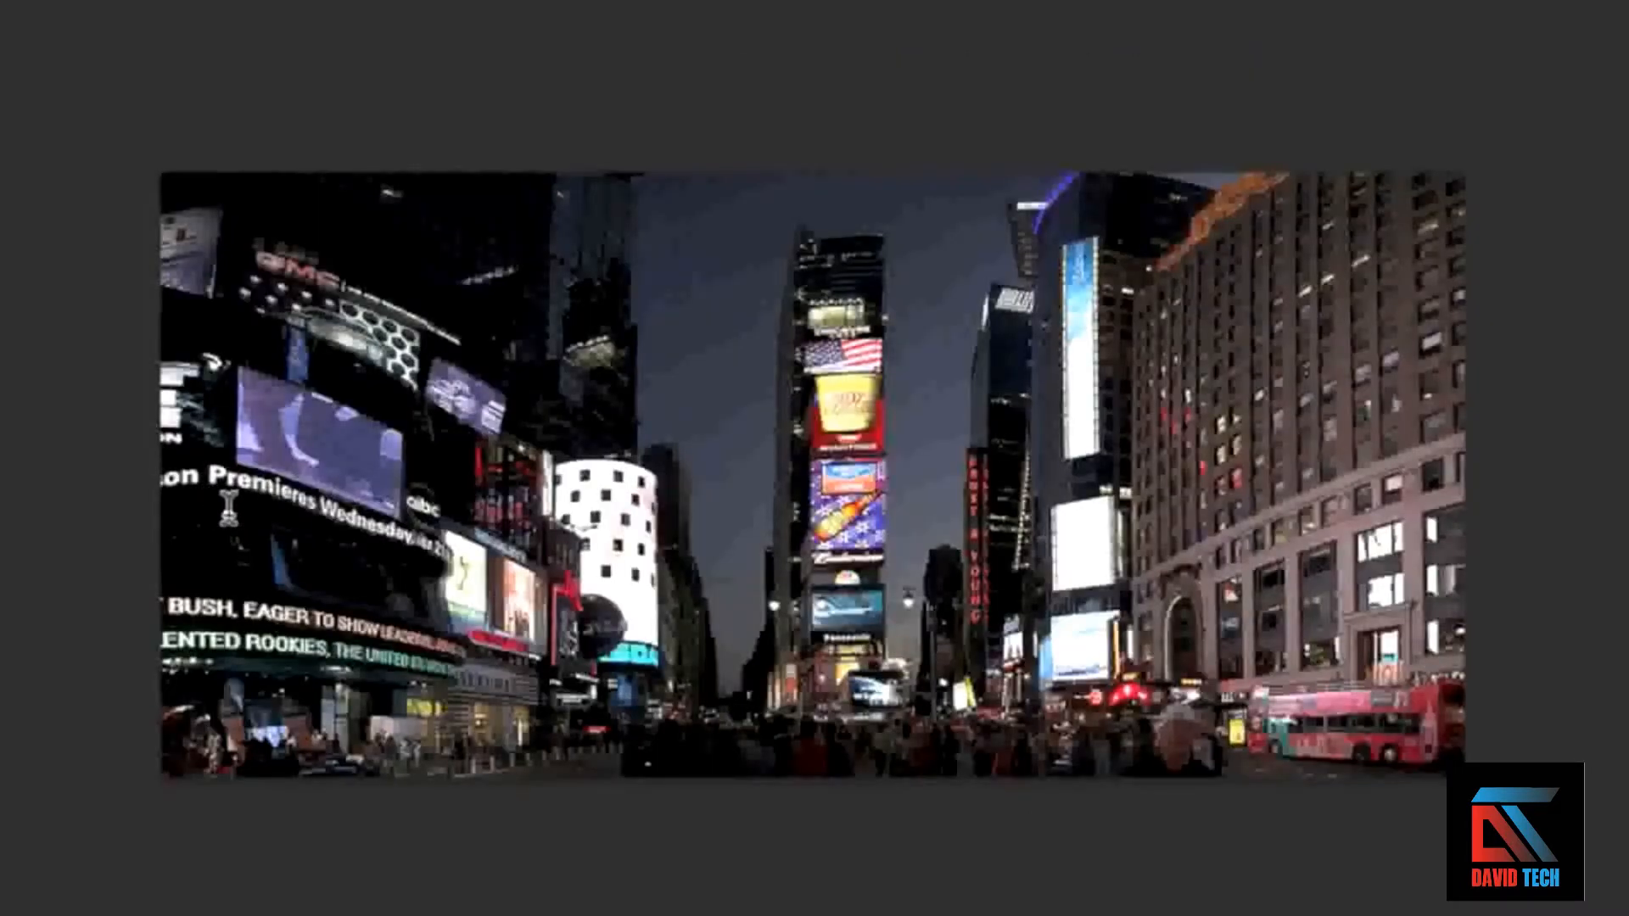
click(228, 507)
text(NE)
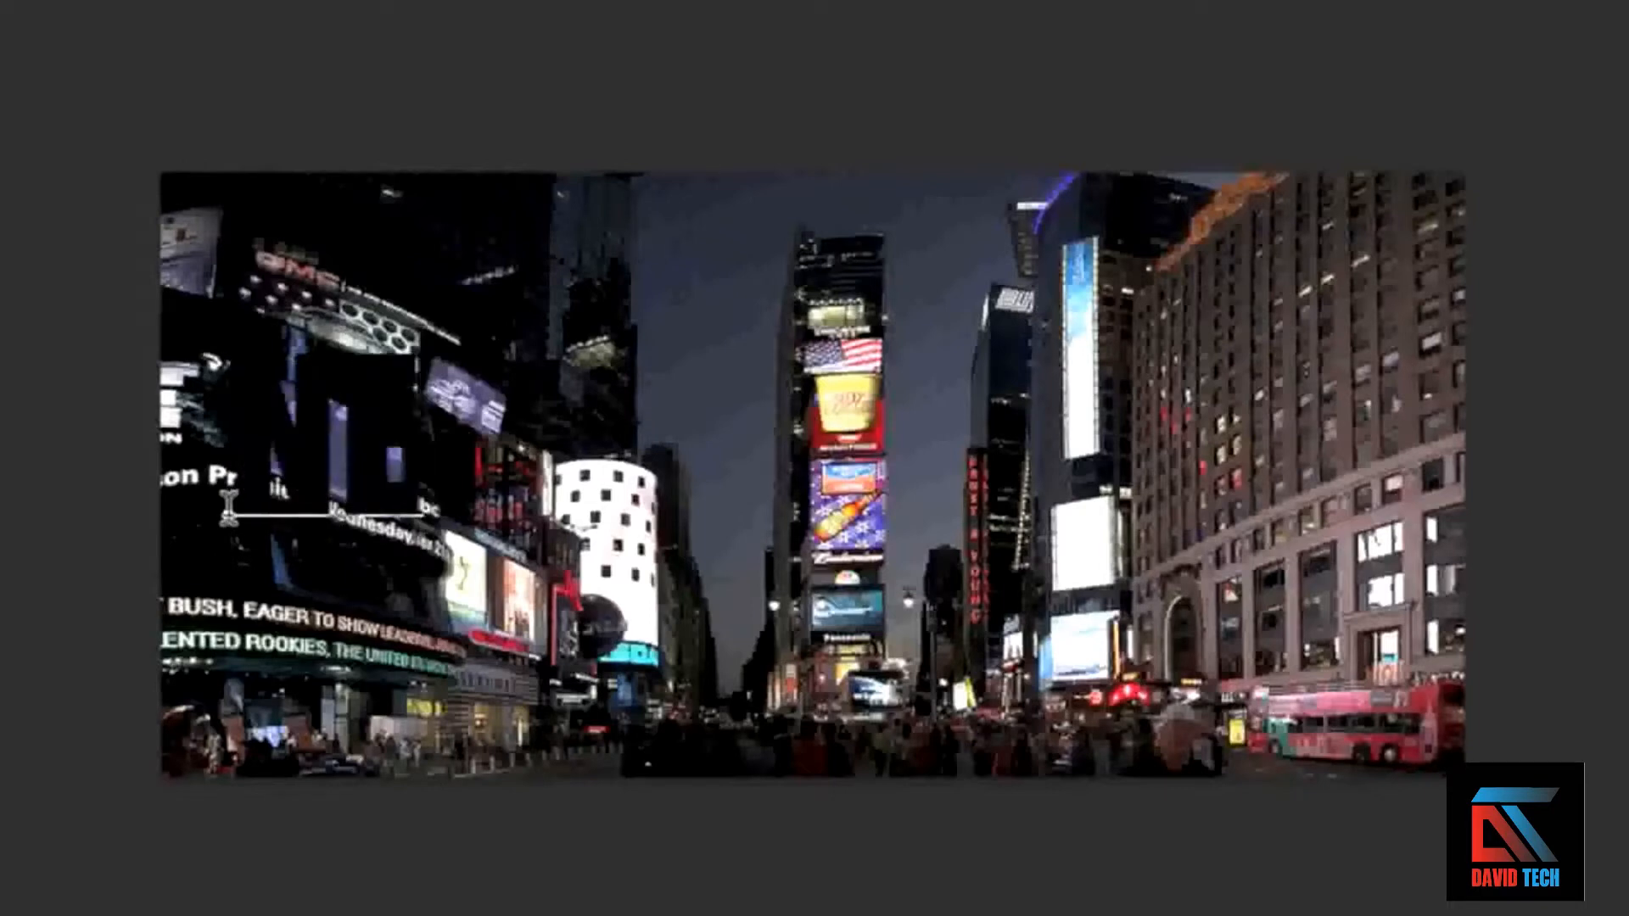
text(W Y)
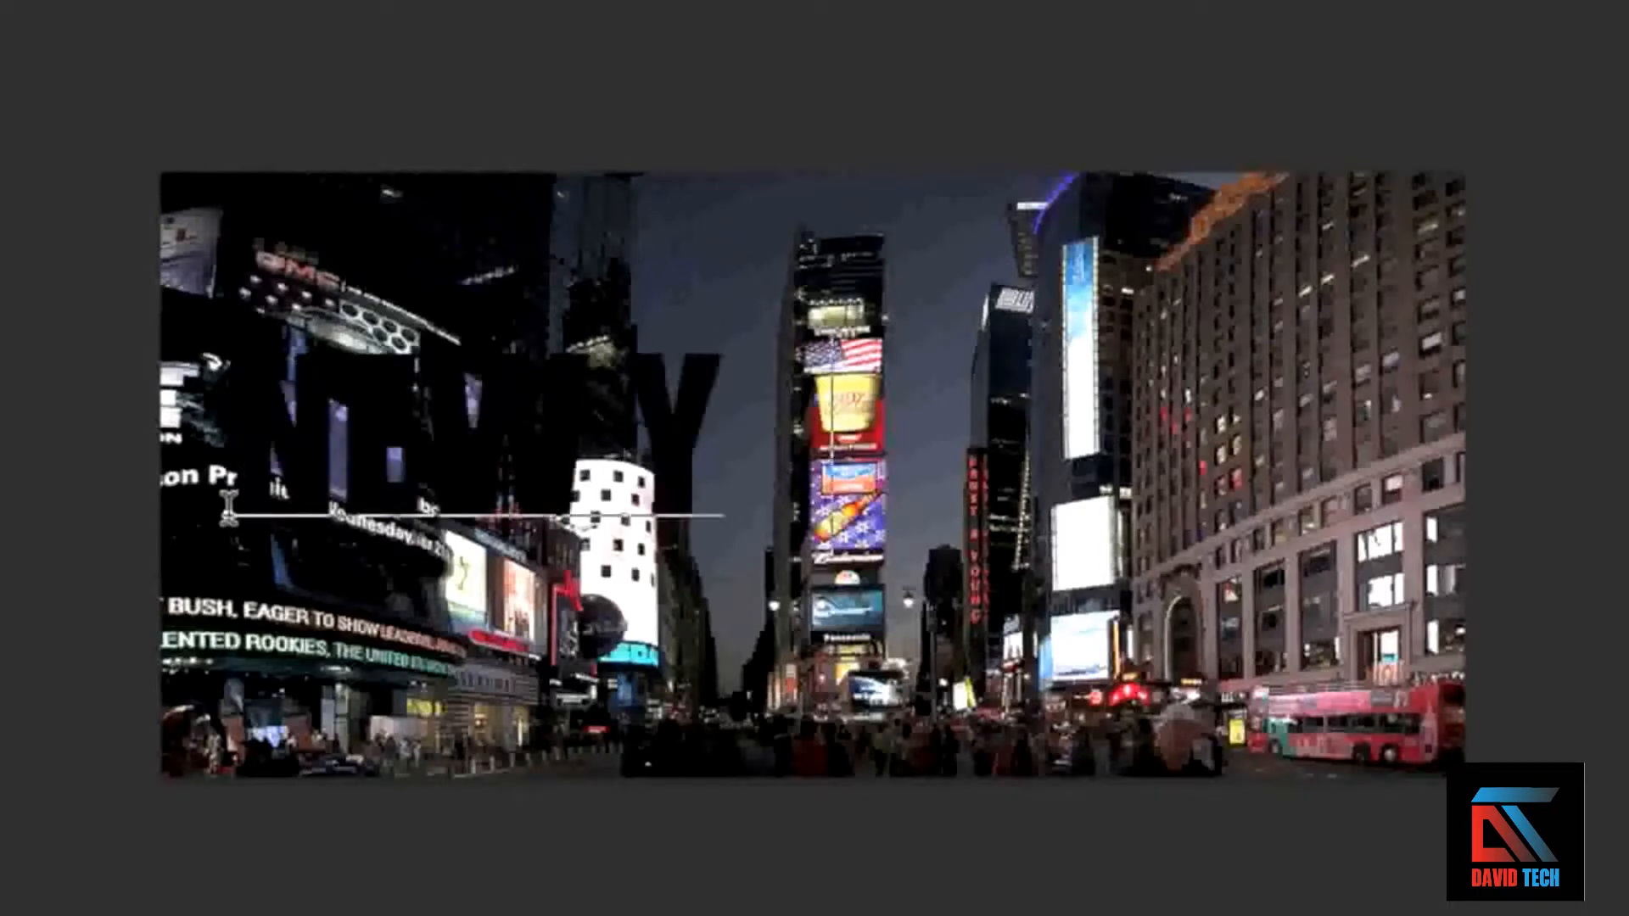
text(ORK CITY)
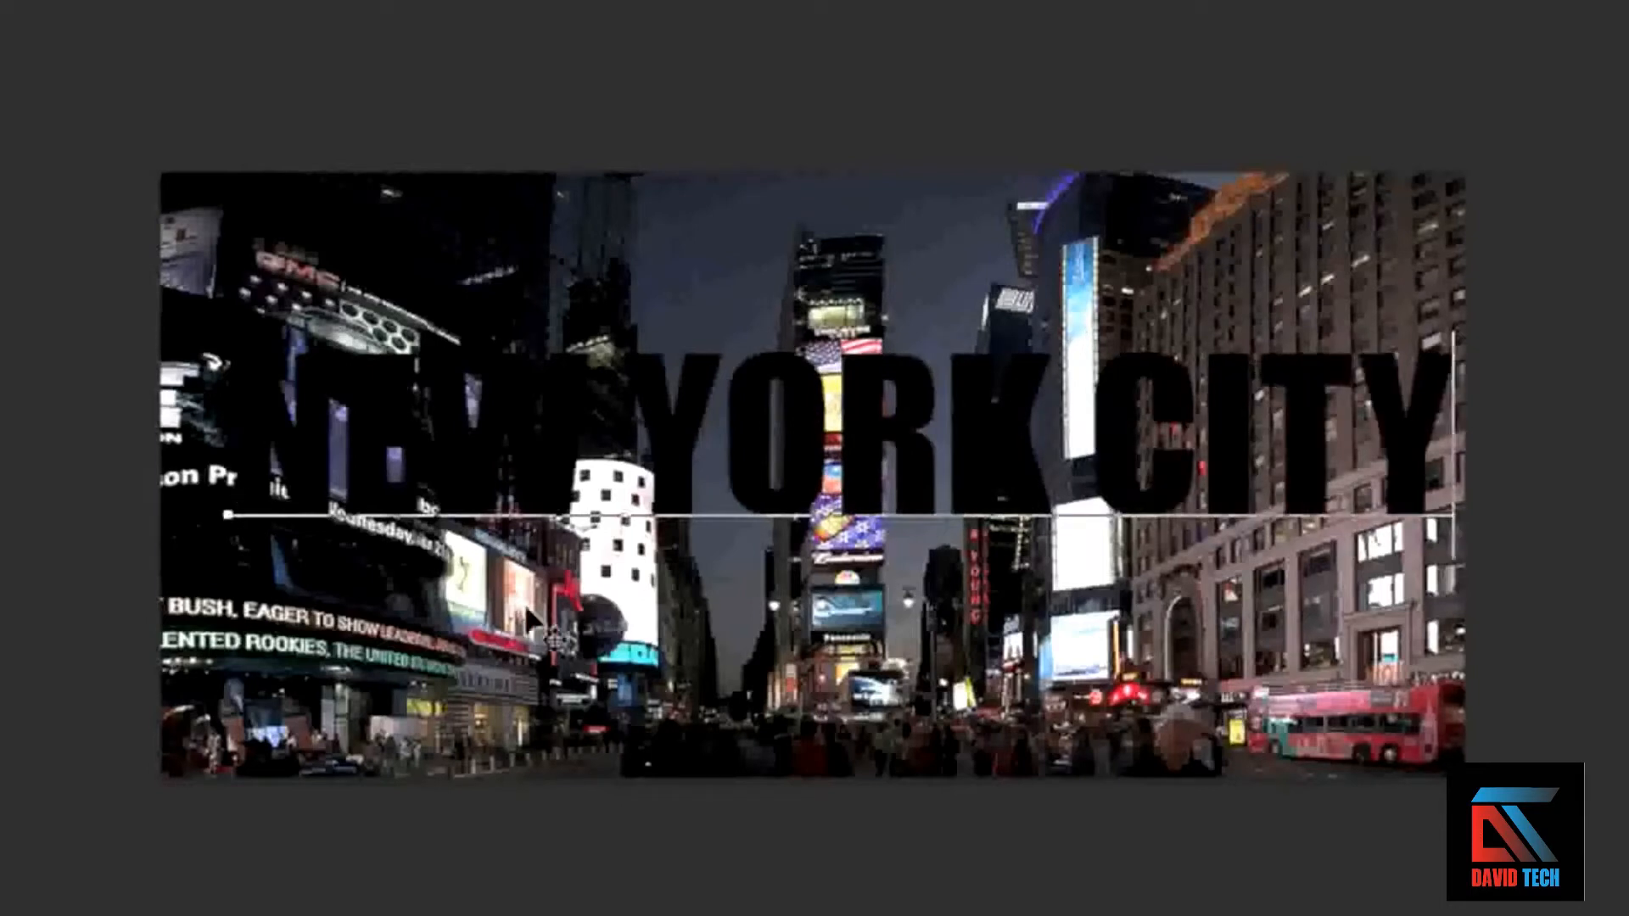
mouse_move(960, 689)
mouse_down()
mouse_move(914, 707)
mouse_move(942, 707)
mouse_up()
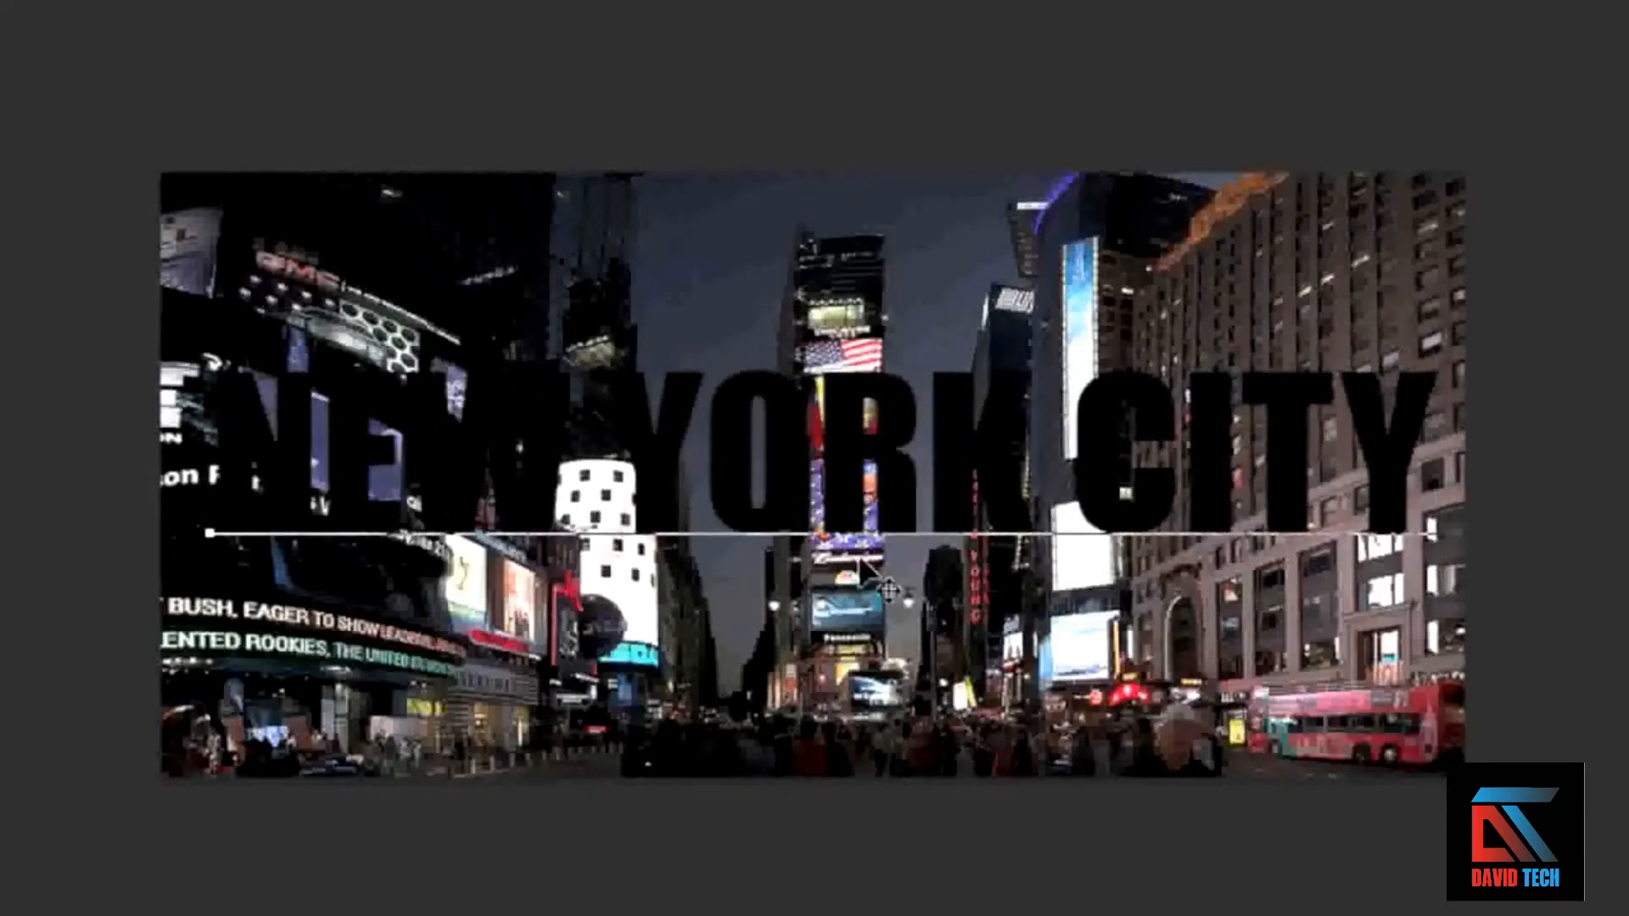
Recolor the whole NEW YORK CITY text to red (ef0e0e) and commit the text edit.
triple_click(805, 476)
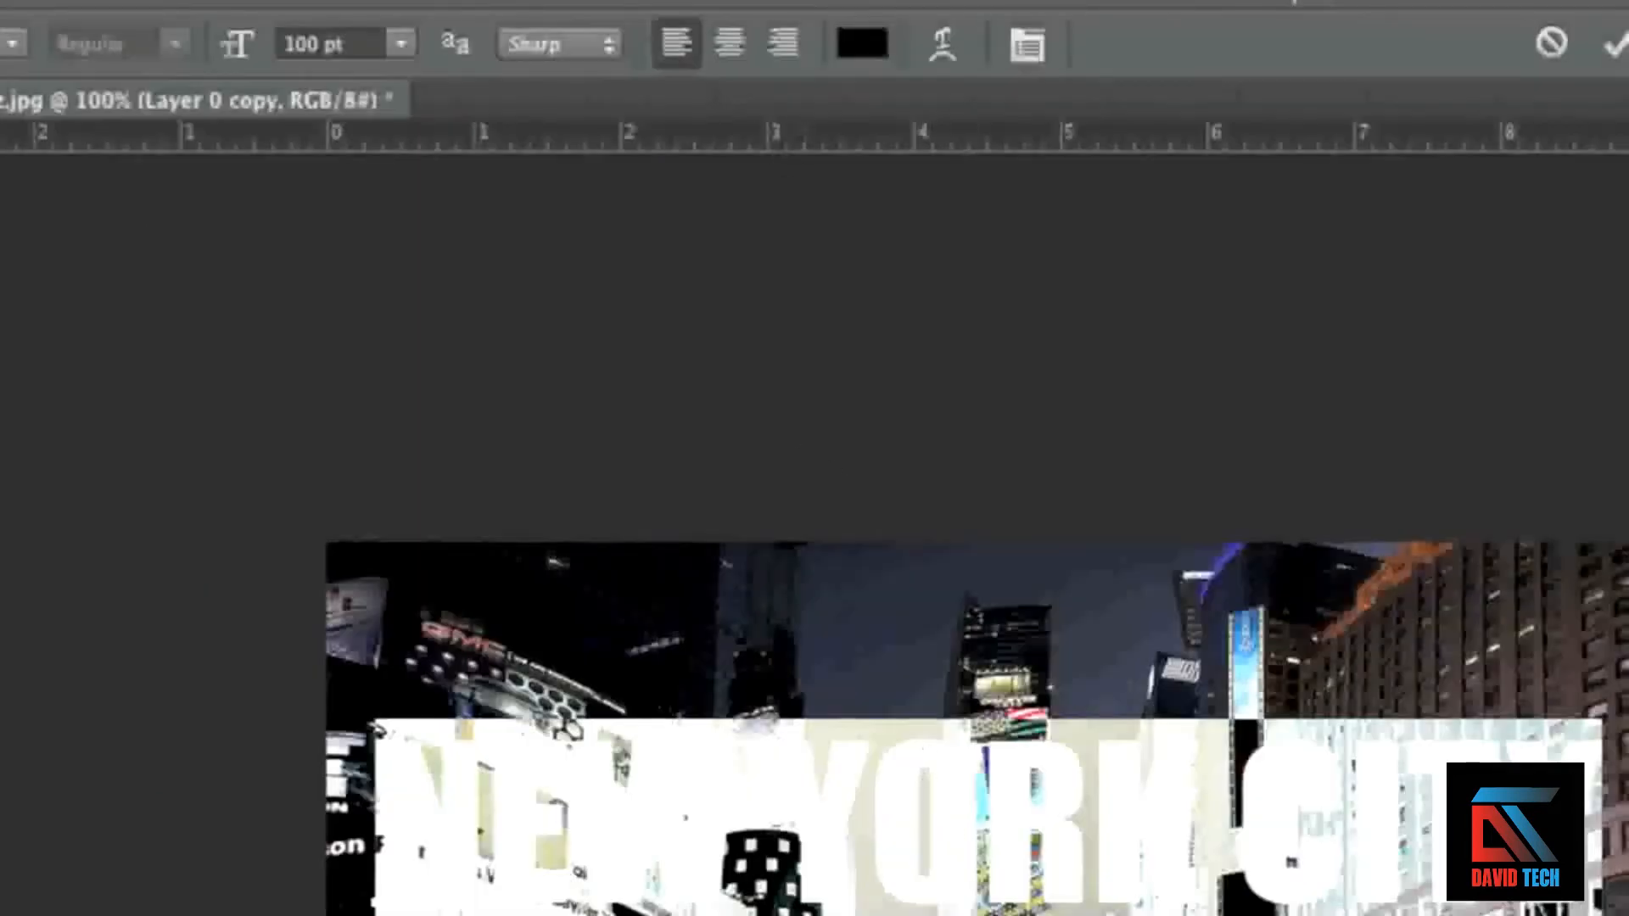
click(857, 42)
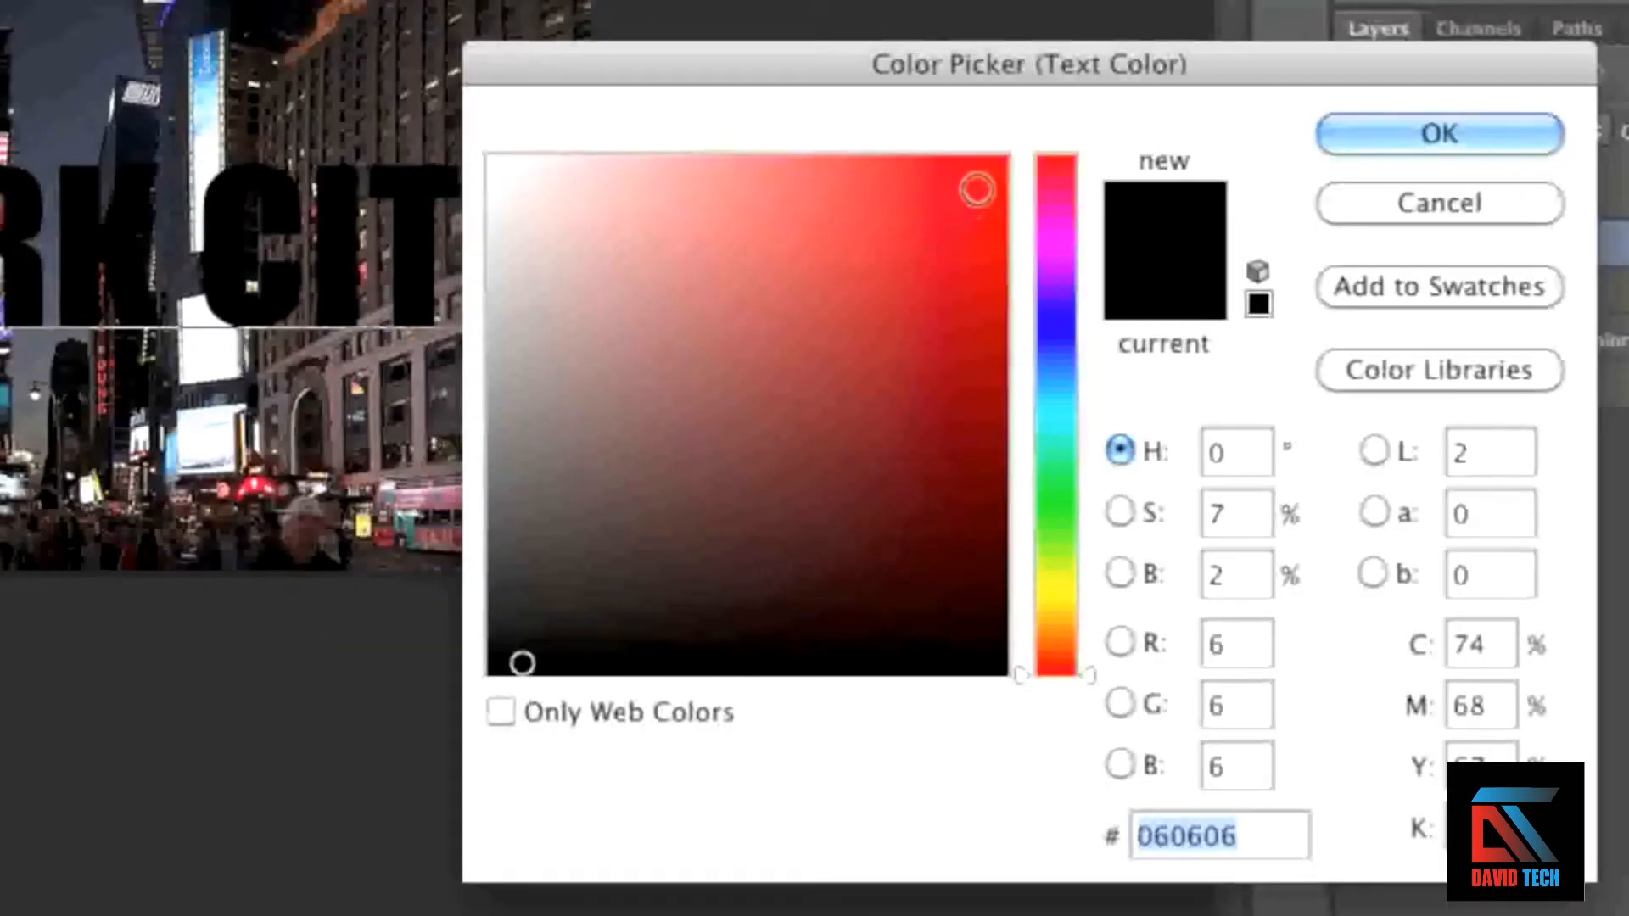
click(976, 190)
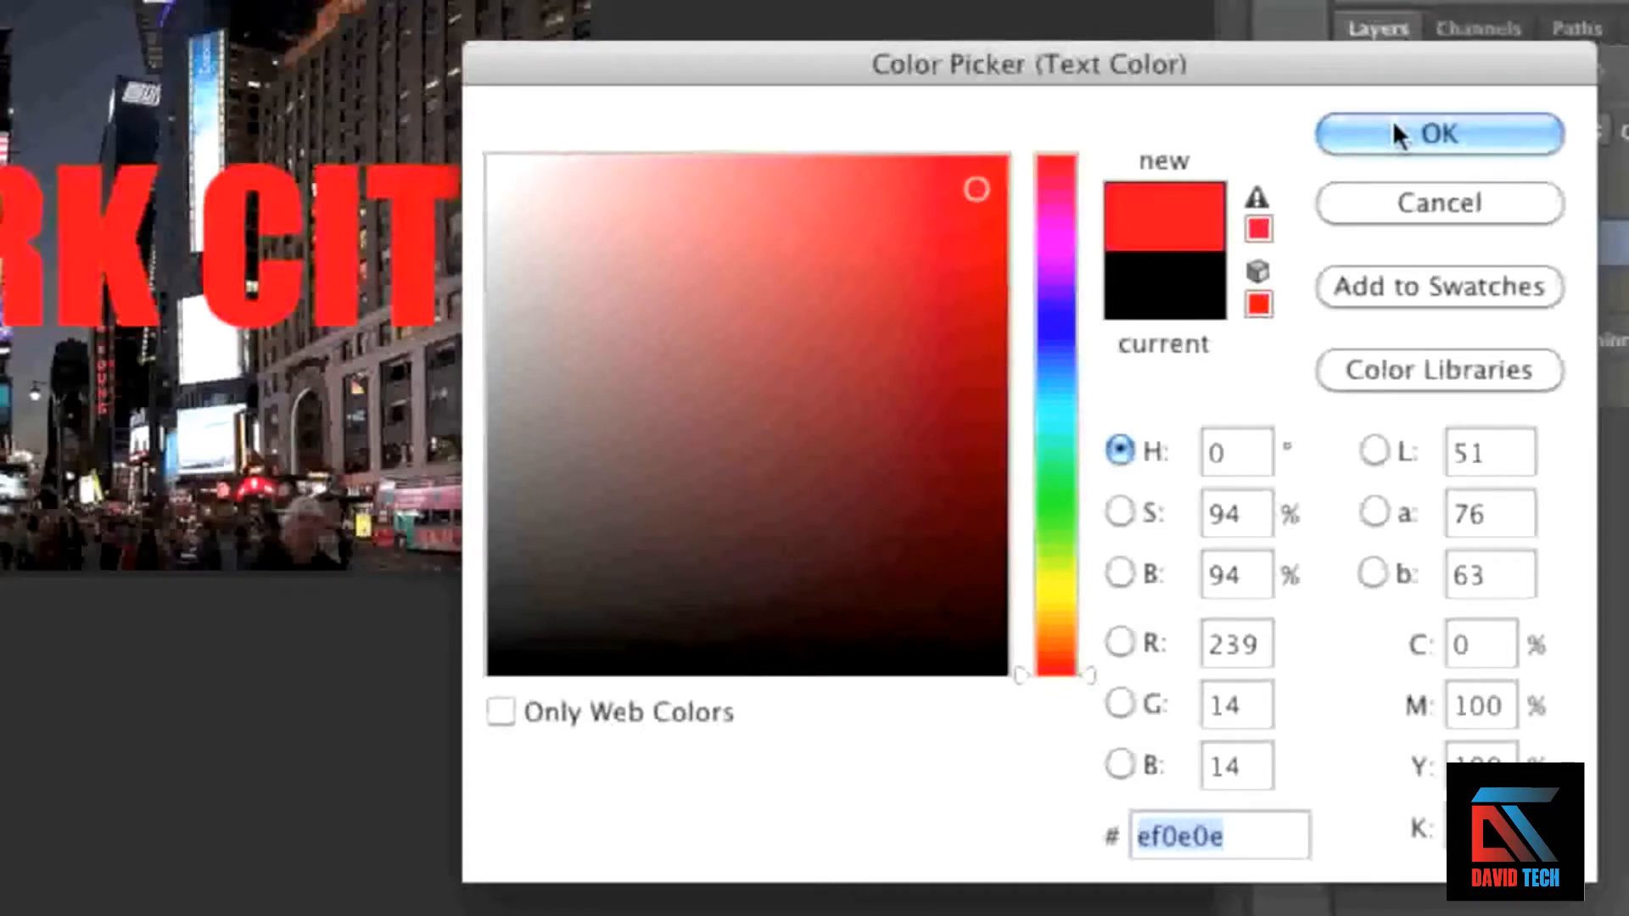
click(1392, 119)
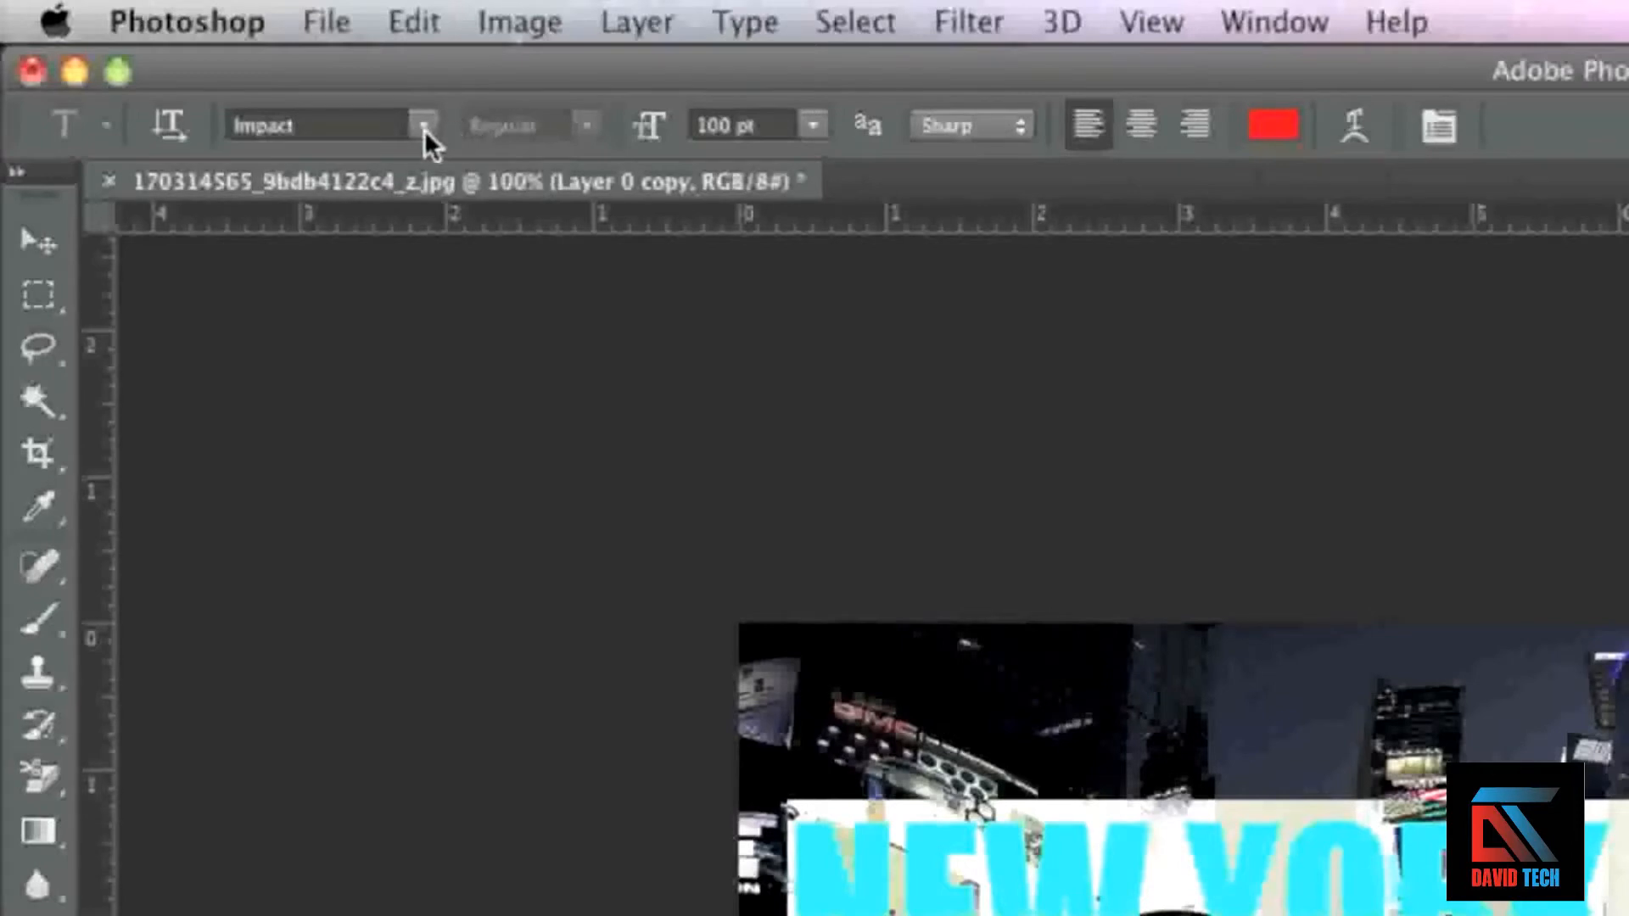
click(424, 130)
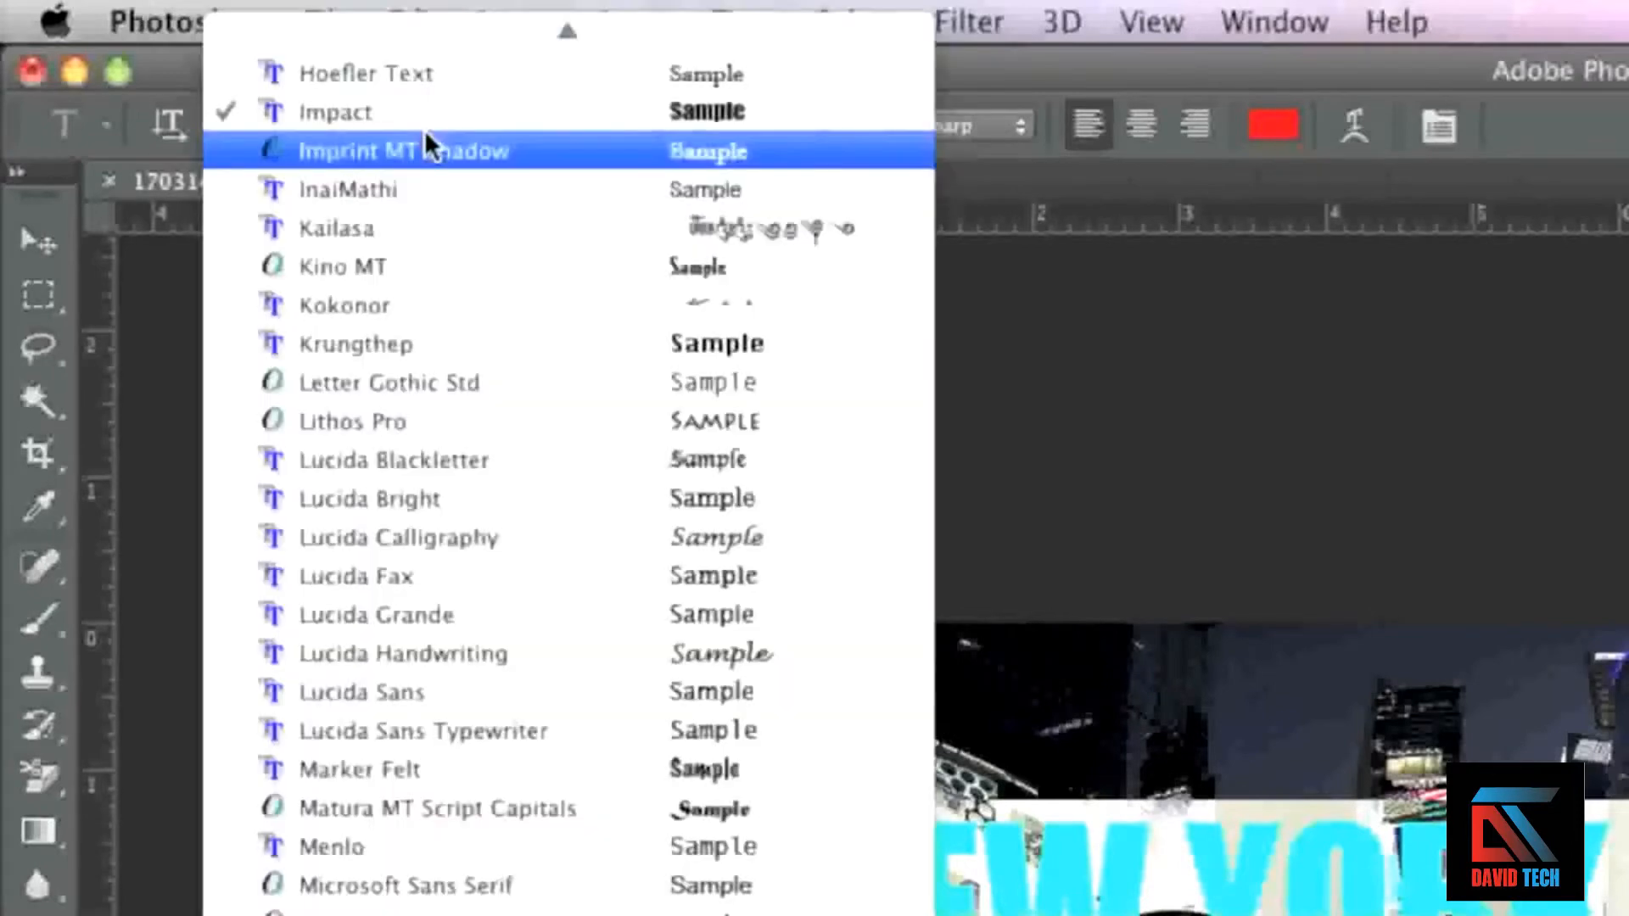
click(996, 65)
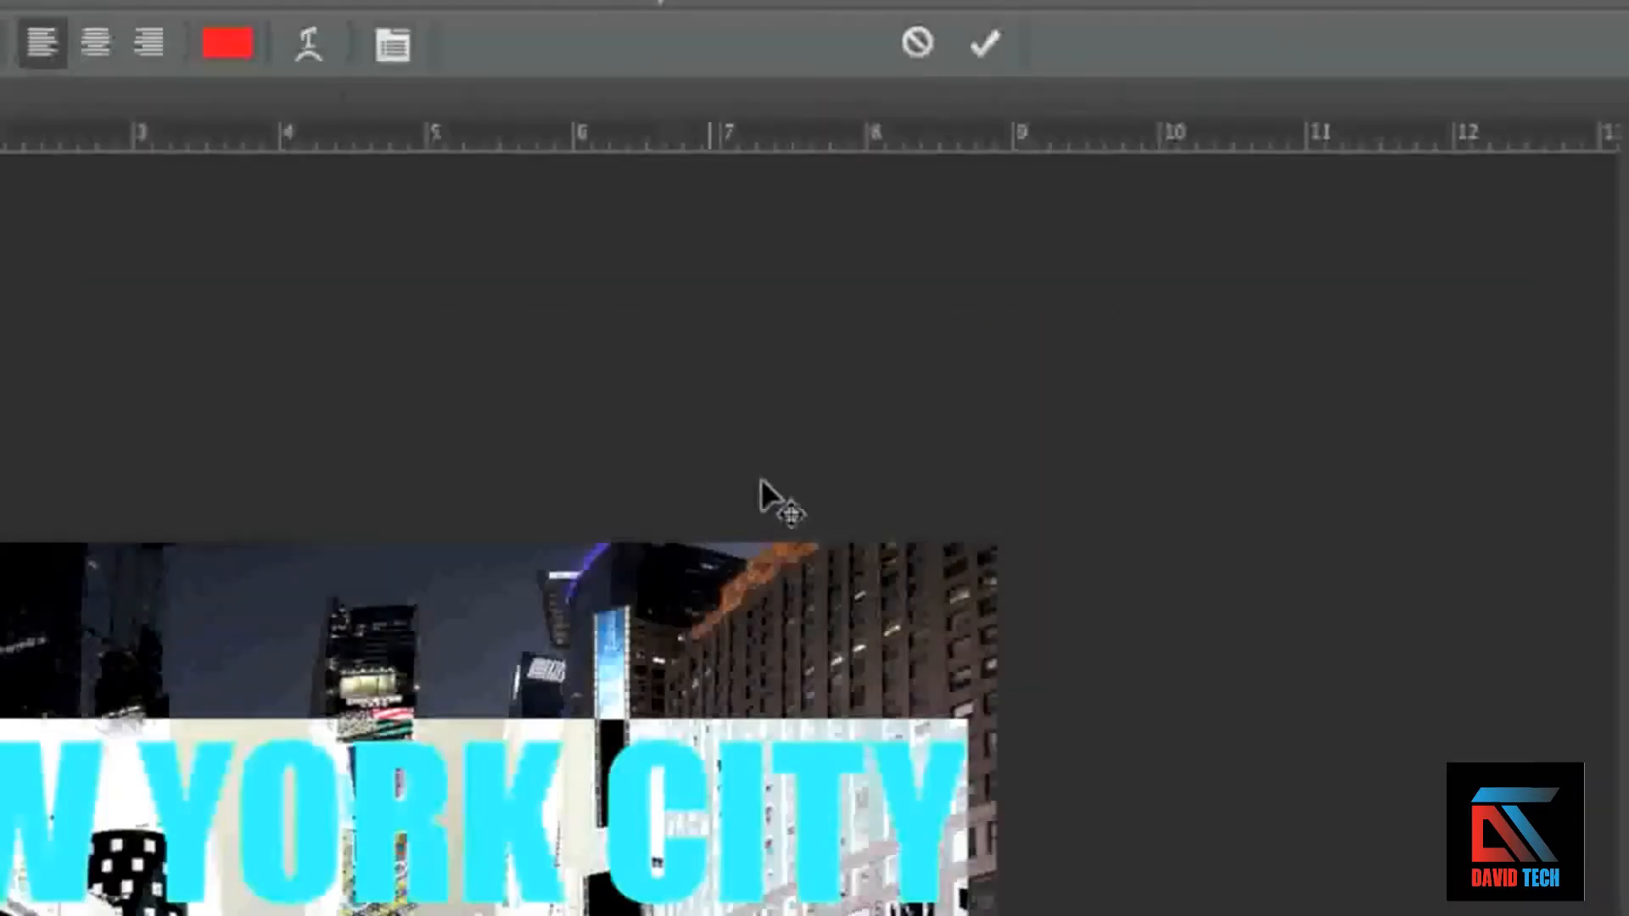
click(985, 36)
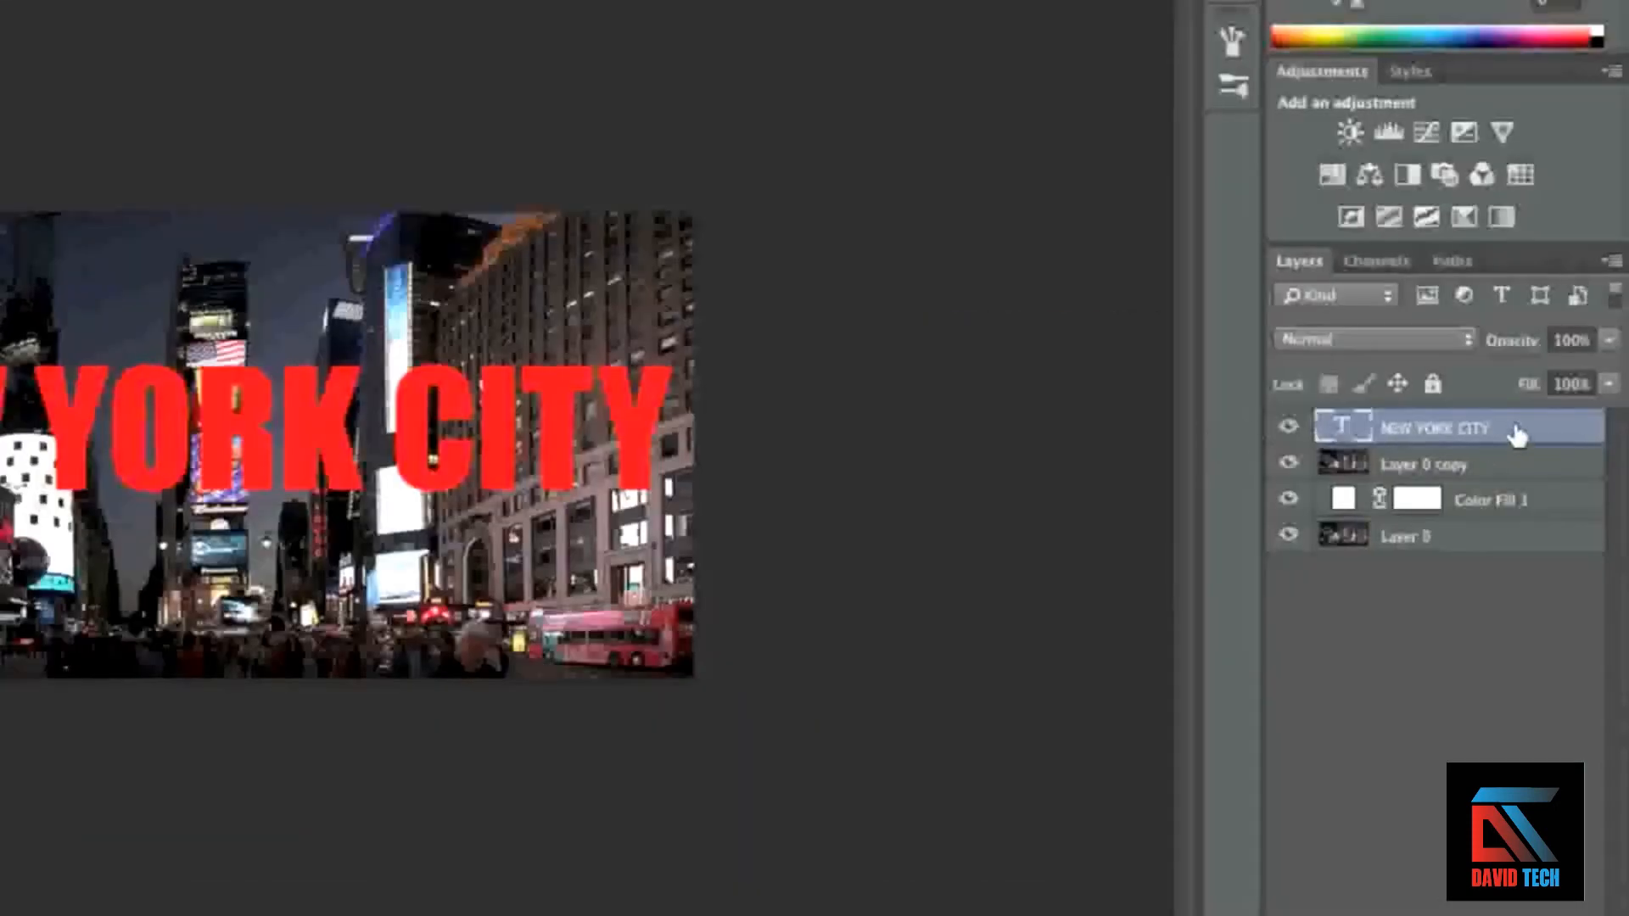
Move the NEW YORK CITY layer below Layer 0 copy and clip Layer 0 copy to the text with a clipping mask.
drag(1516, 433, 1510, 466)
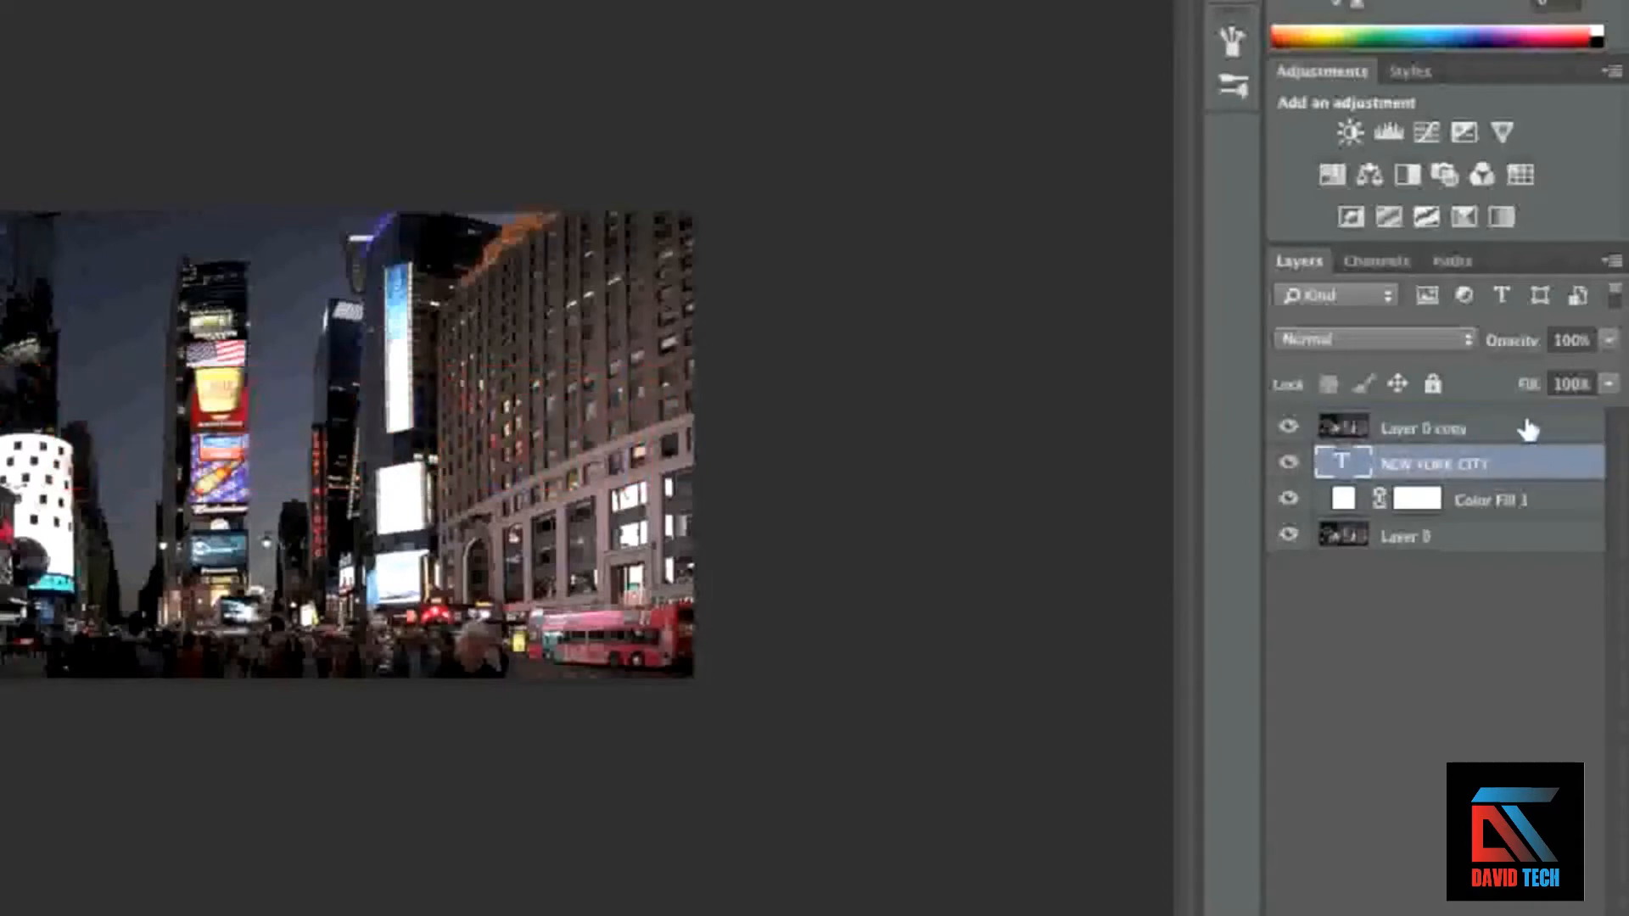
click(1519, 431)
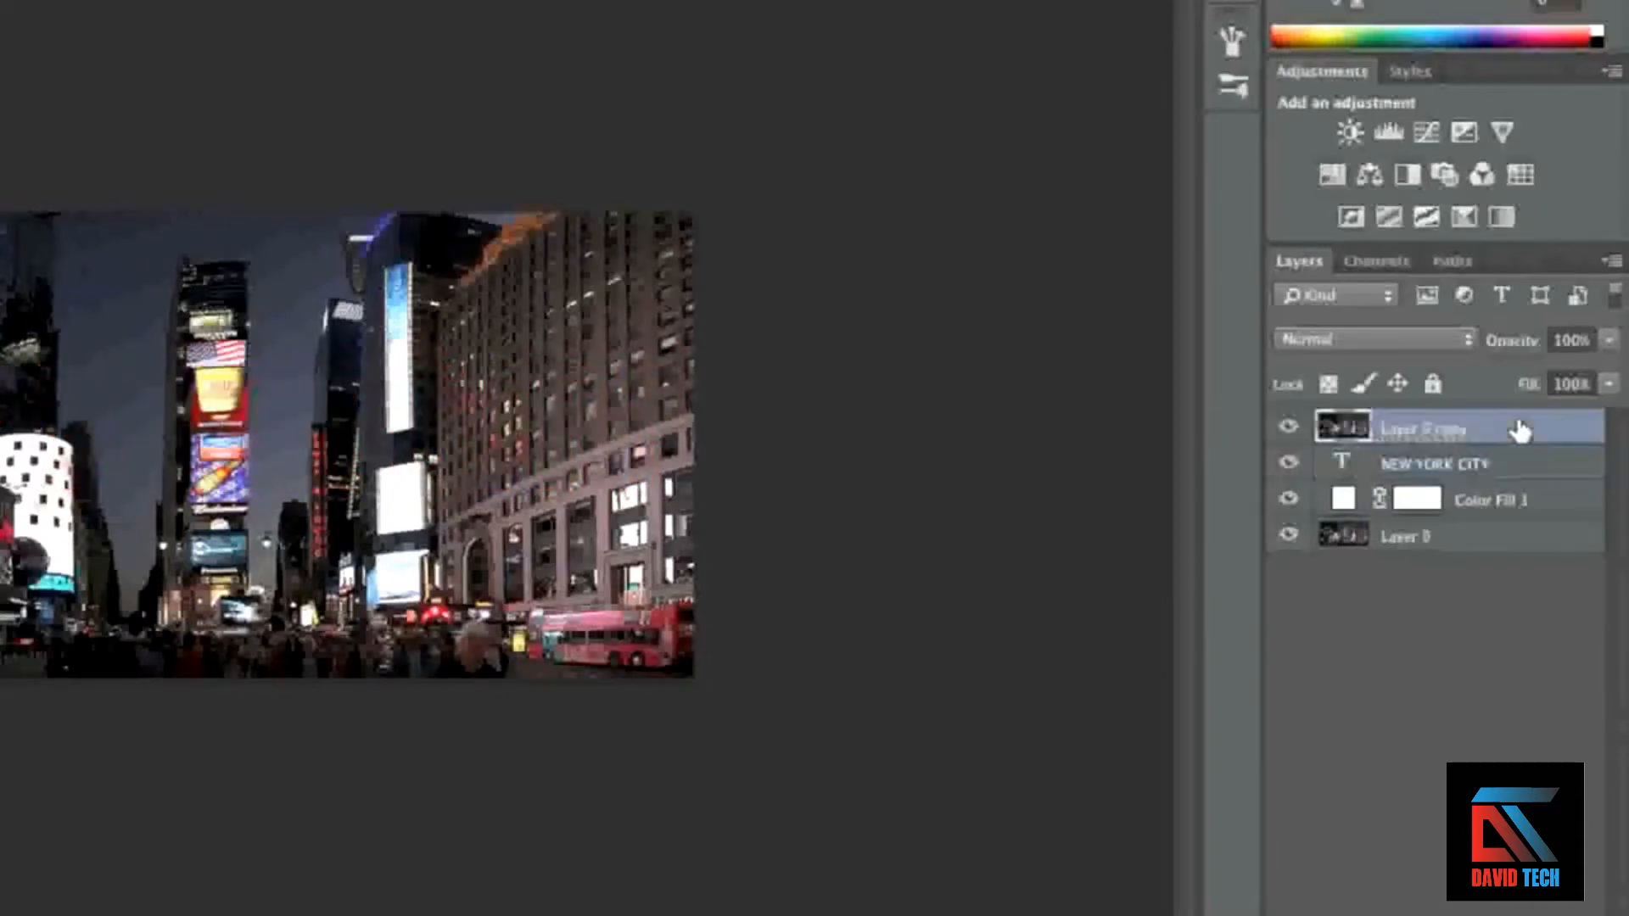
click(1612, 263)
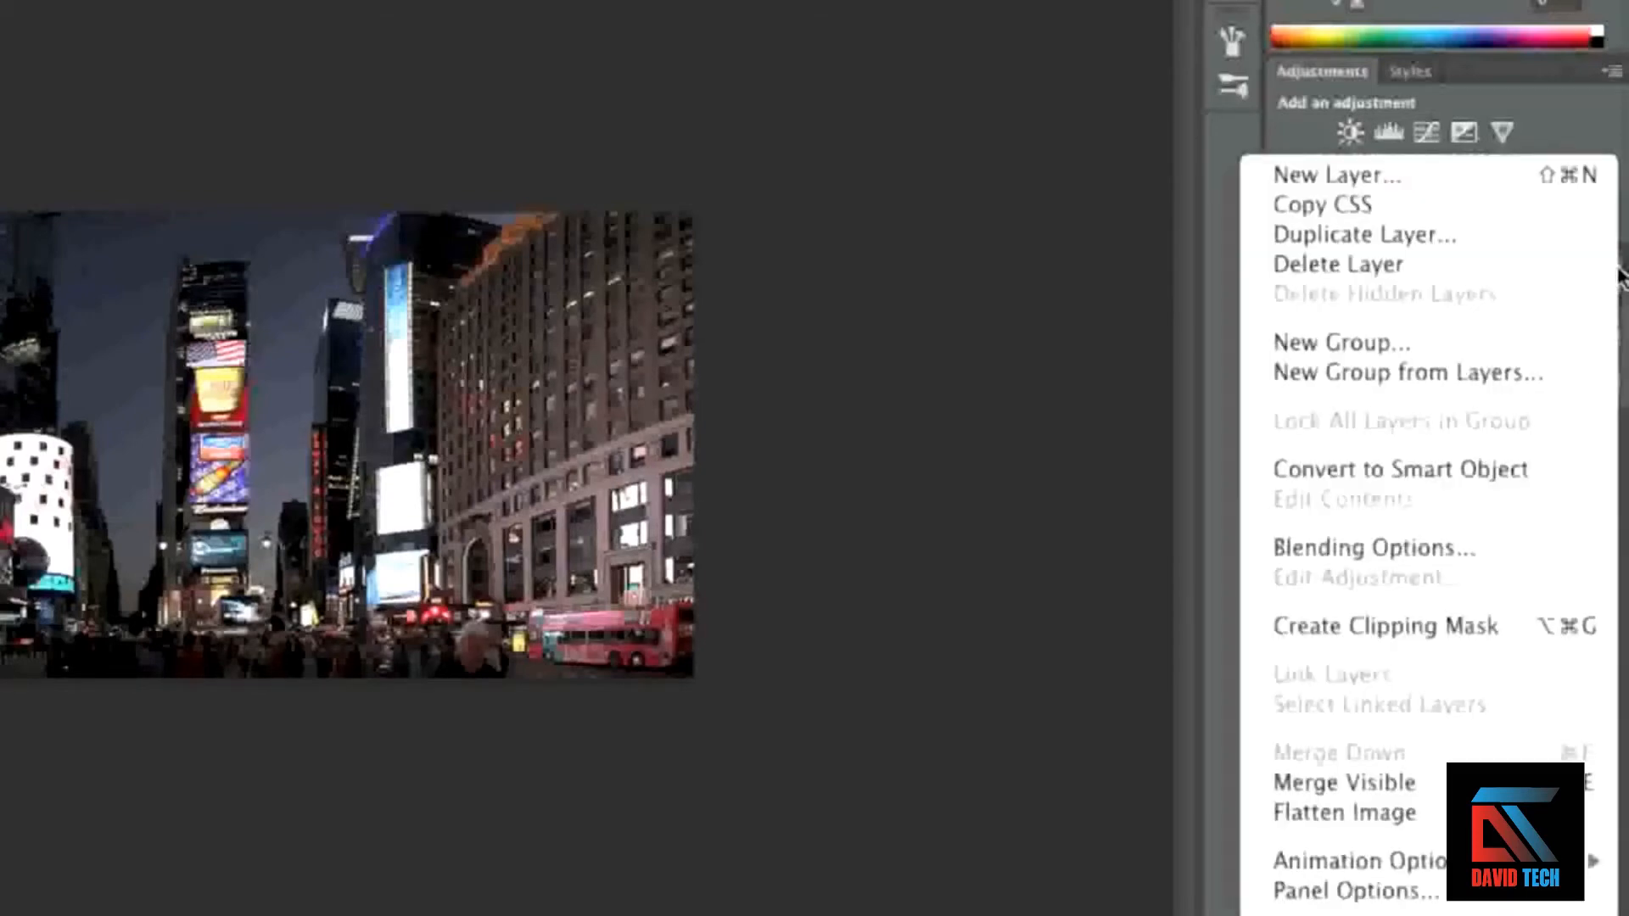
click(1415, 628)
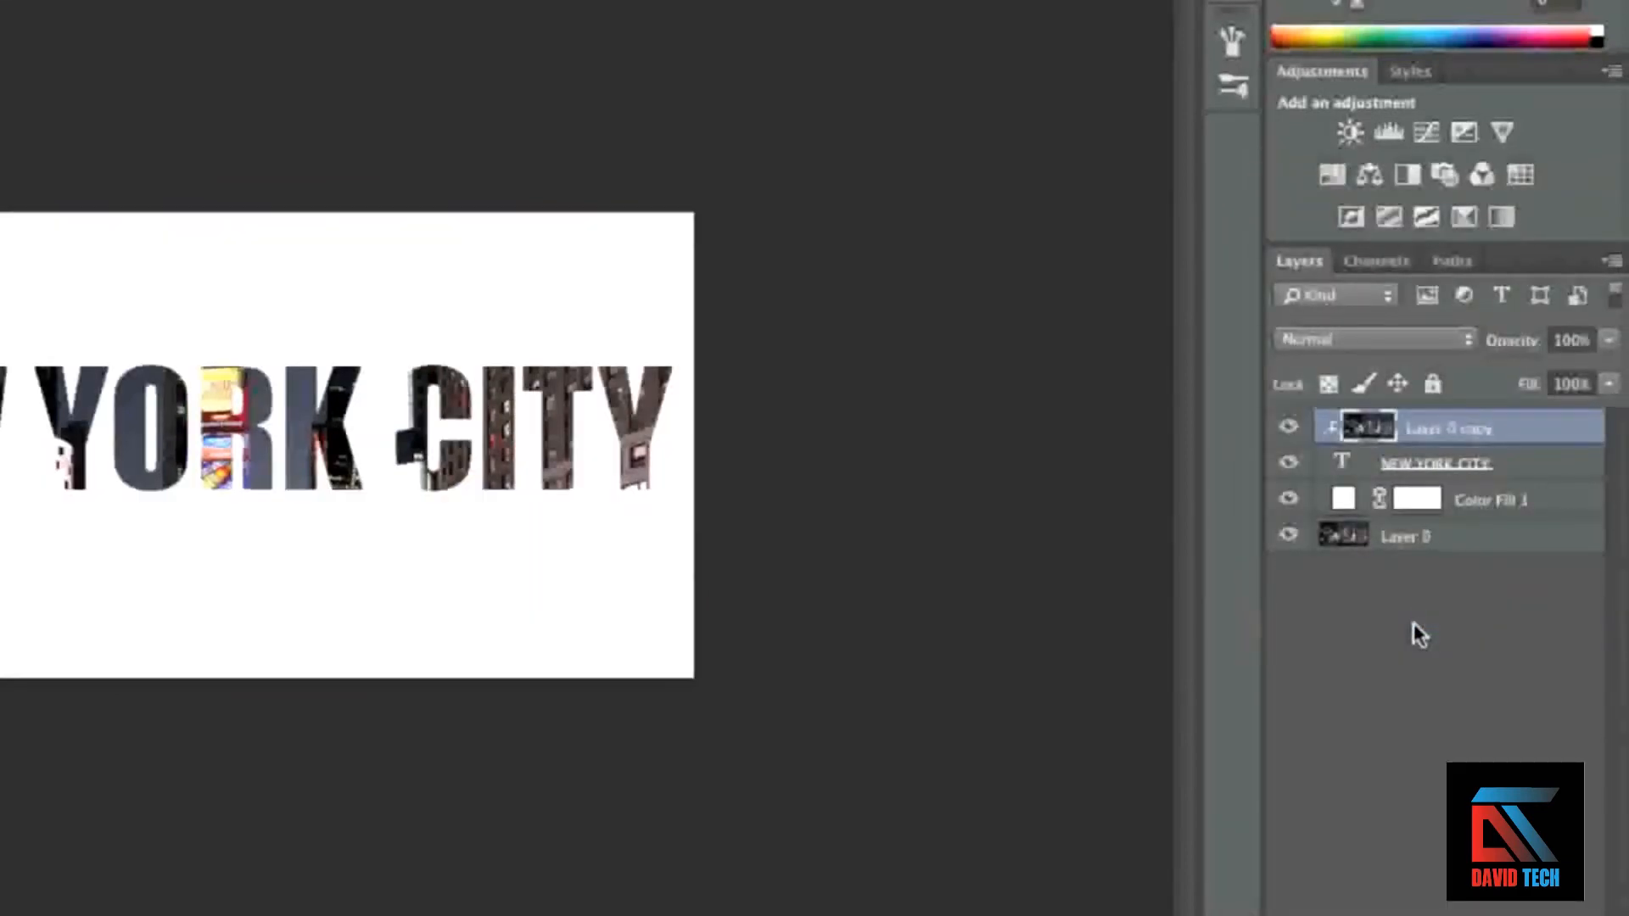
Use the Scale transform on the NEW YORK CITY text layer to move the lettering down to the canvas's lower edge.
click(1539, 464)
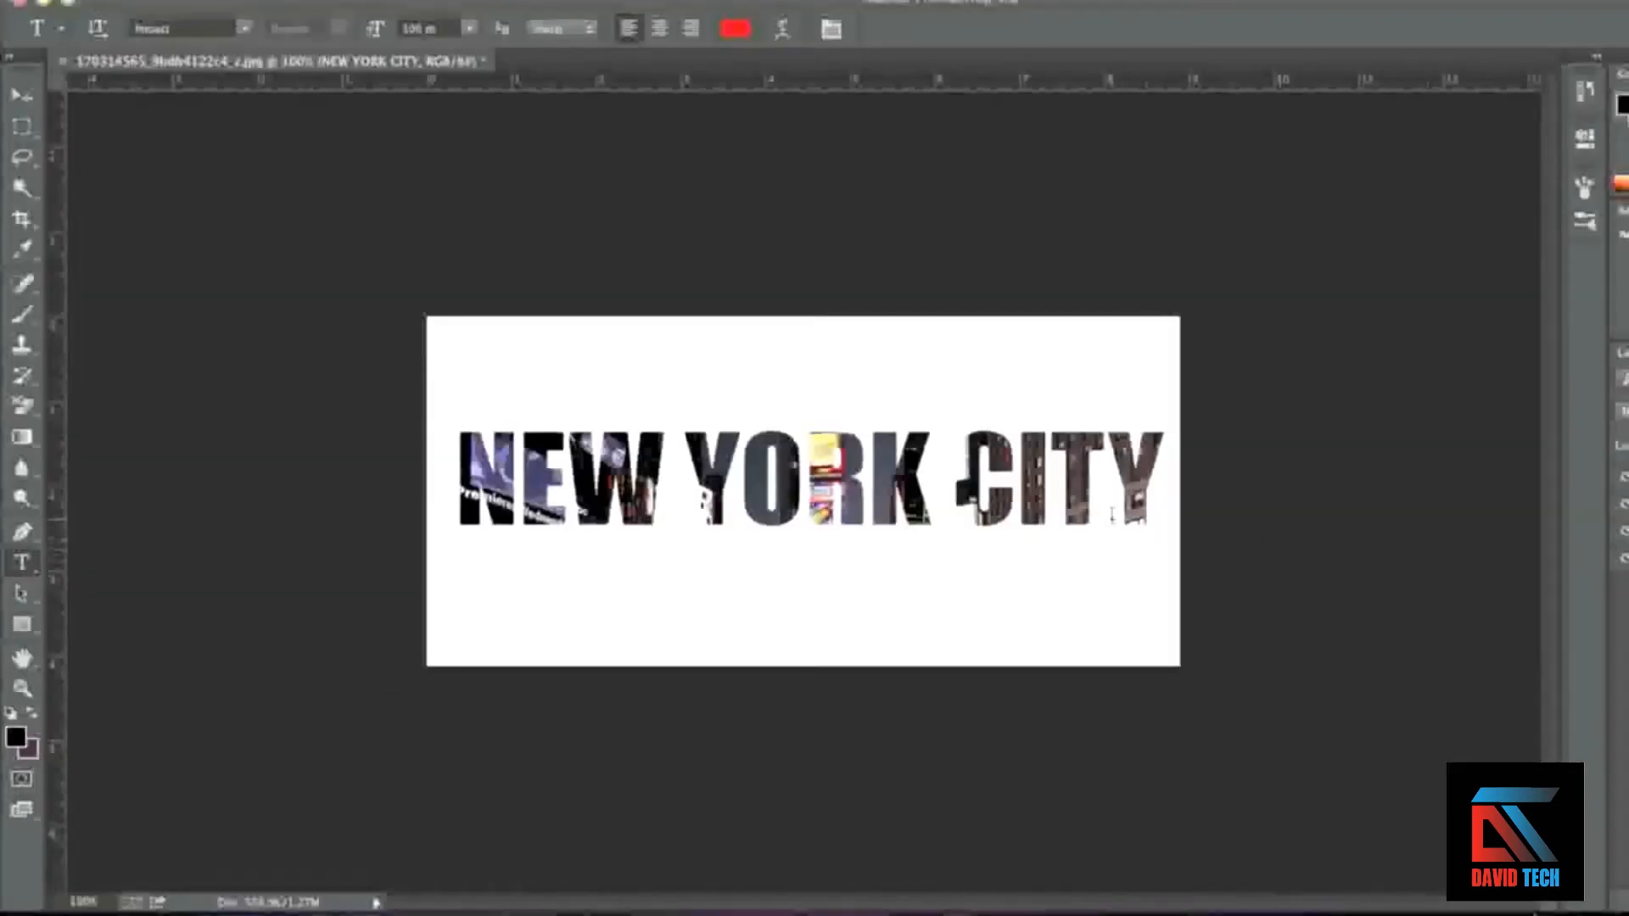
click(1111, 515)
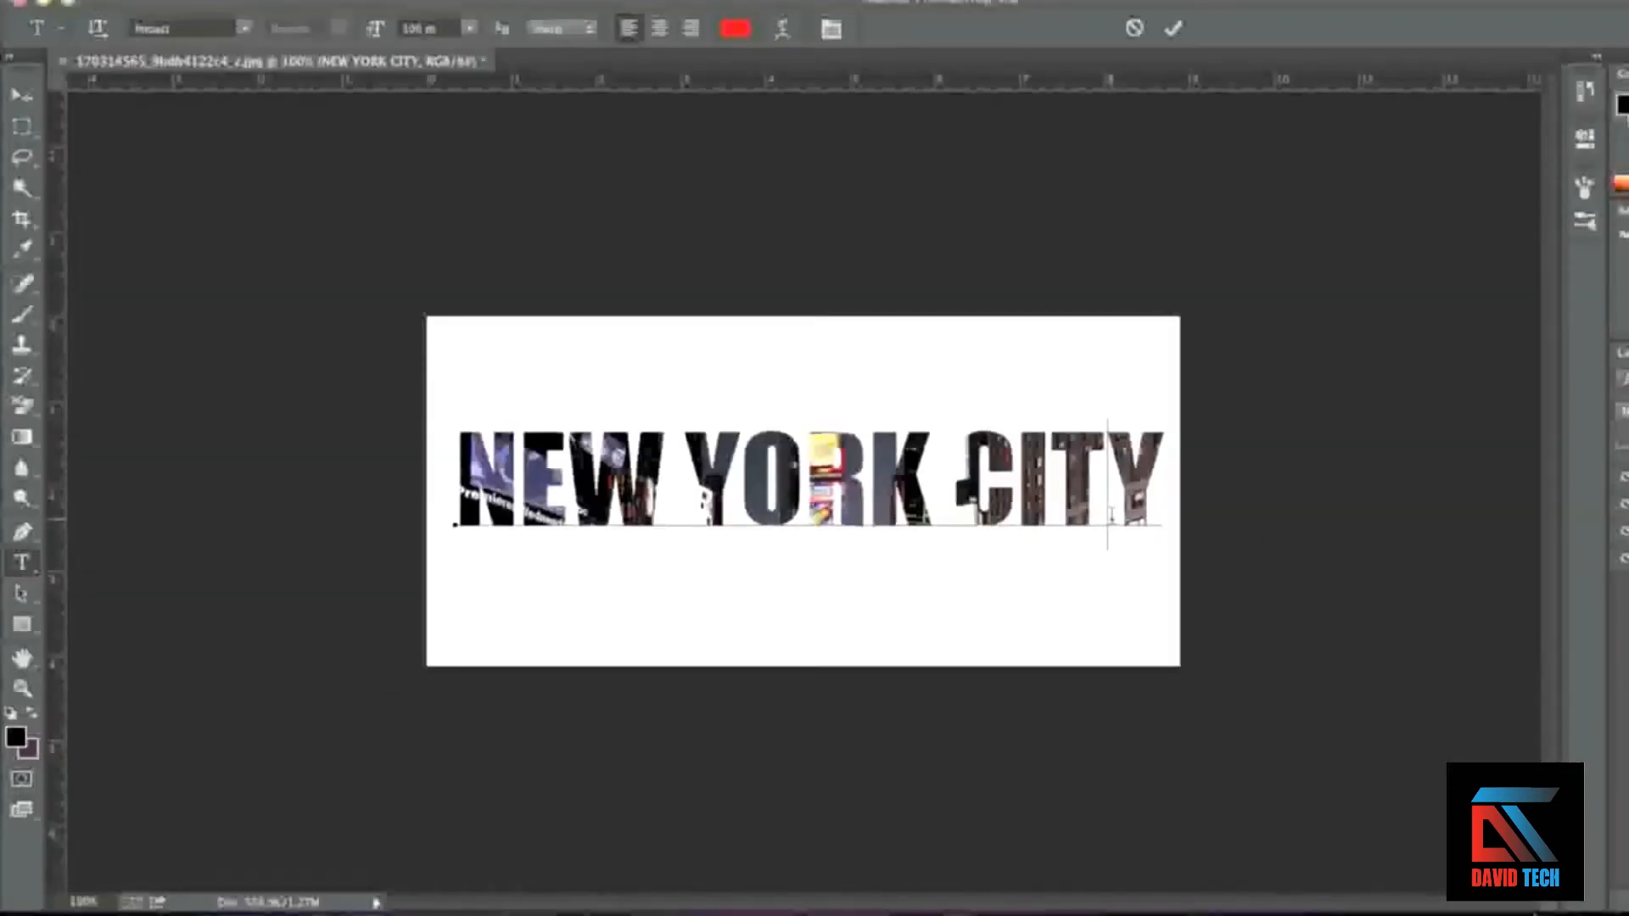
key(super+a)
click(415, 21)
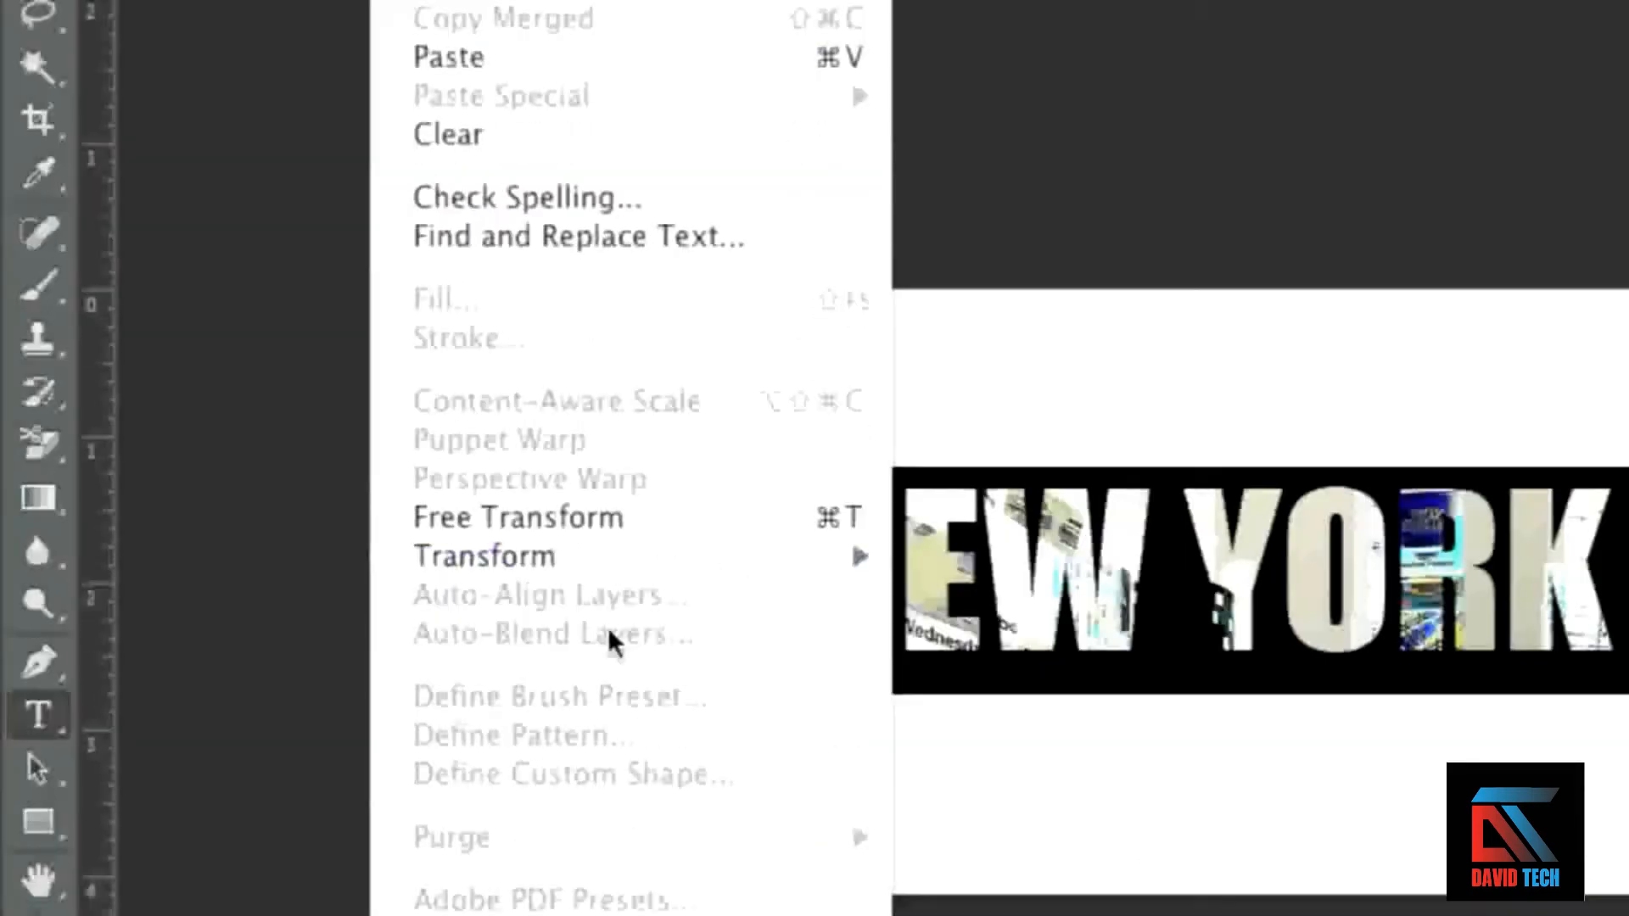
mouse_move(653, 889)
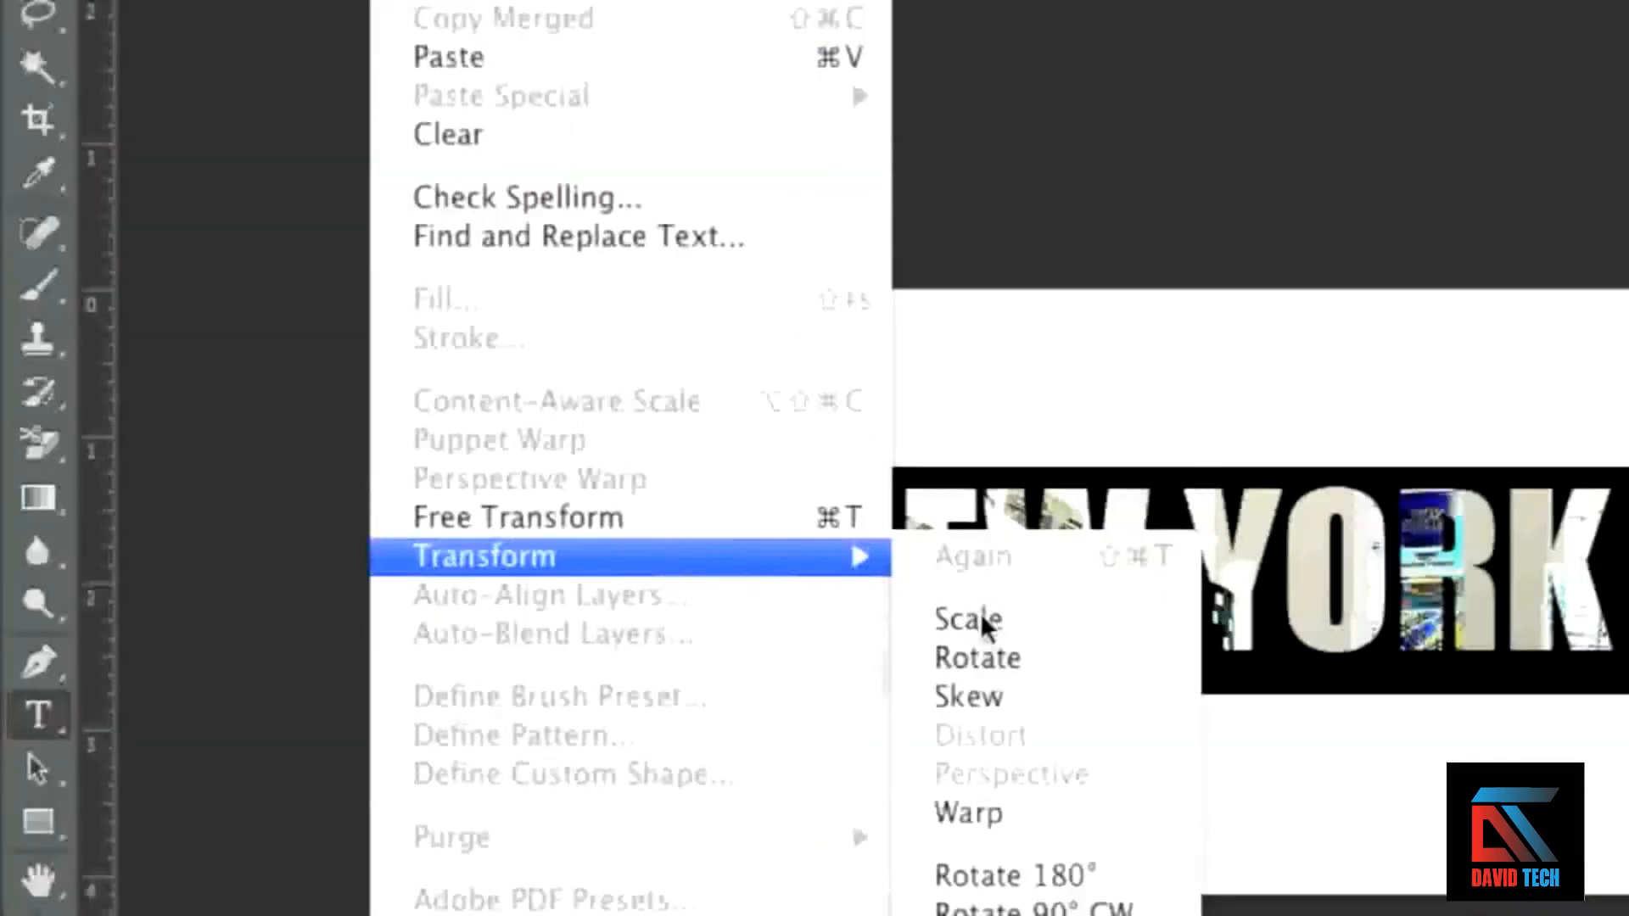
click(986, 617)
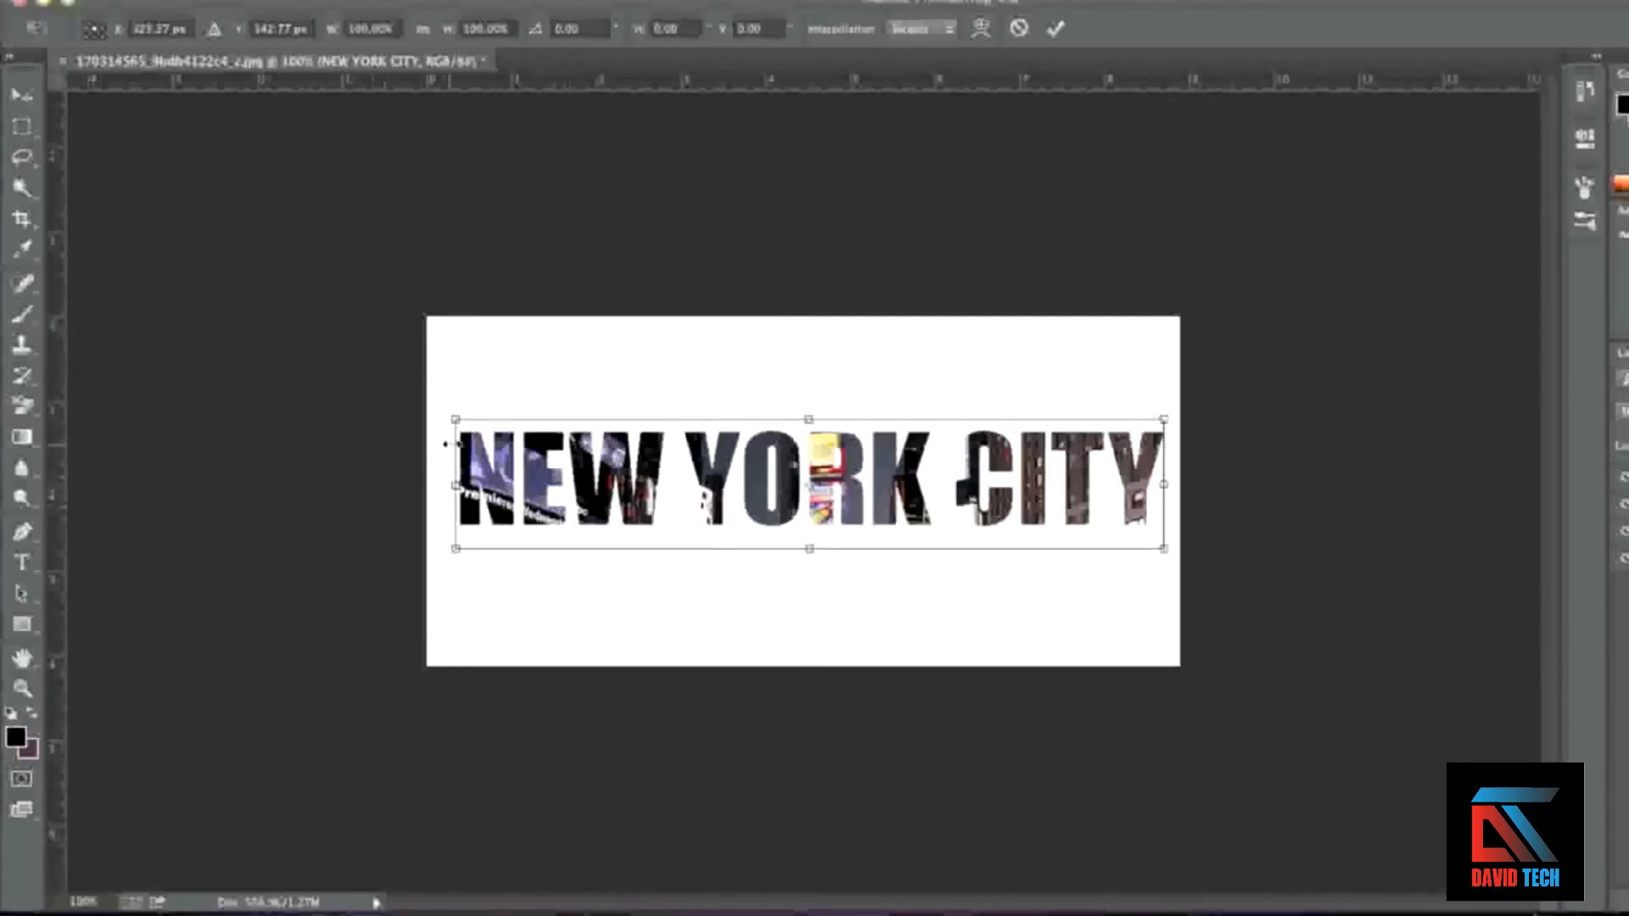
mouse_move(455, 420)
mouse_down()
mouse_move(441, 400)
mouse_move(447, 422)
mouse_move(507, 429)
mouse_move(456, 422)
mouse_up()
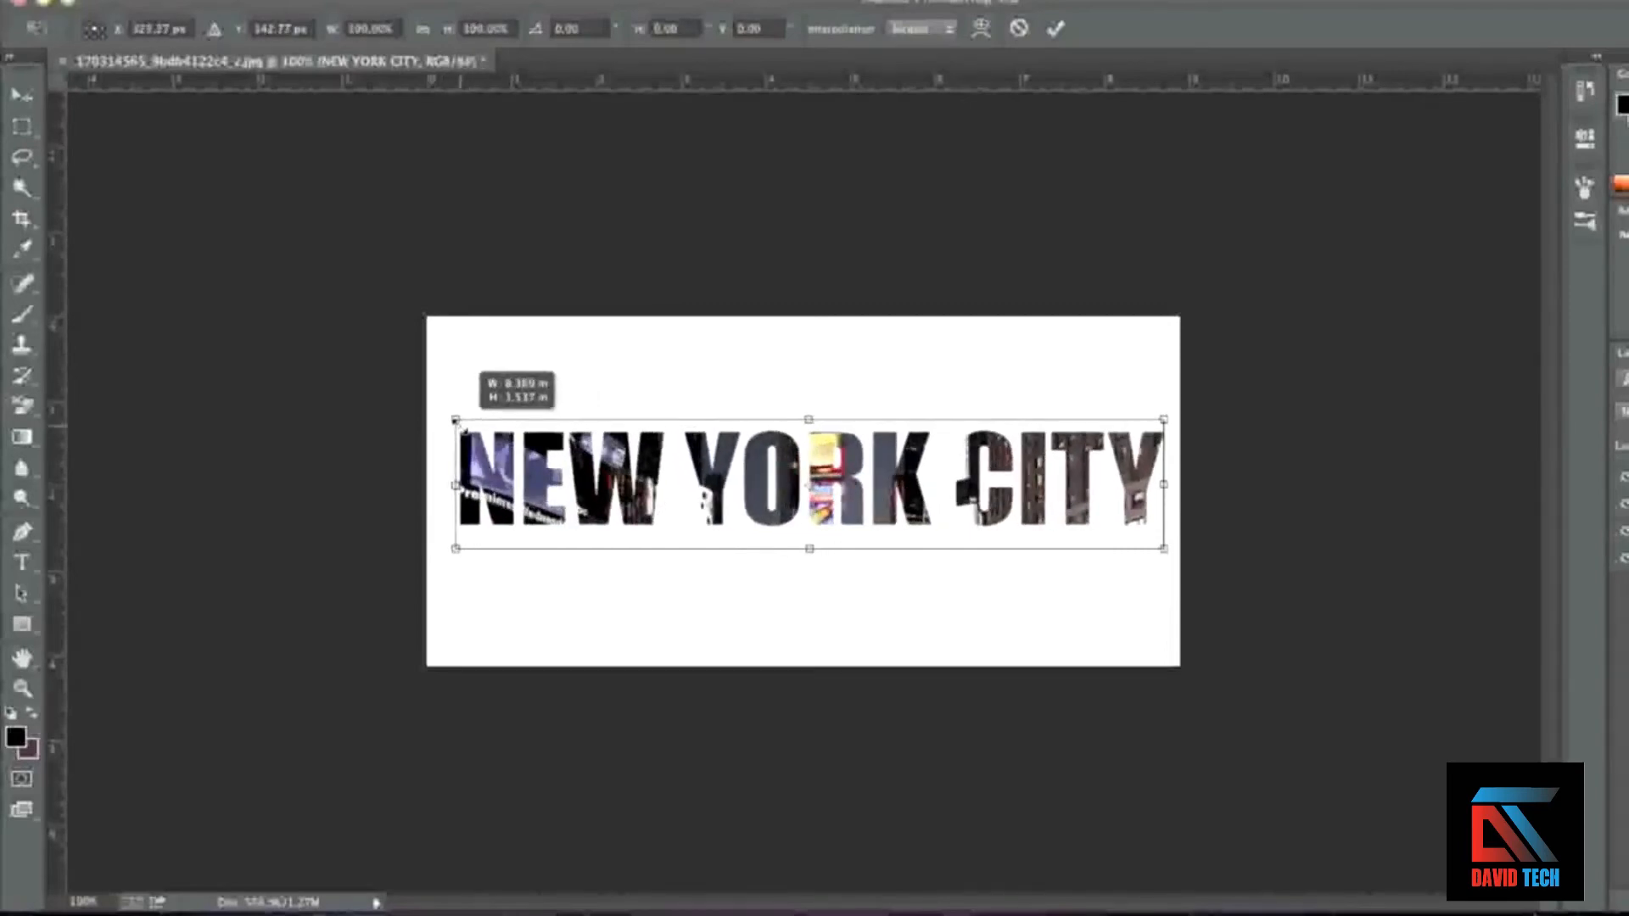
drag(648, 496, 640, 603)
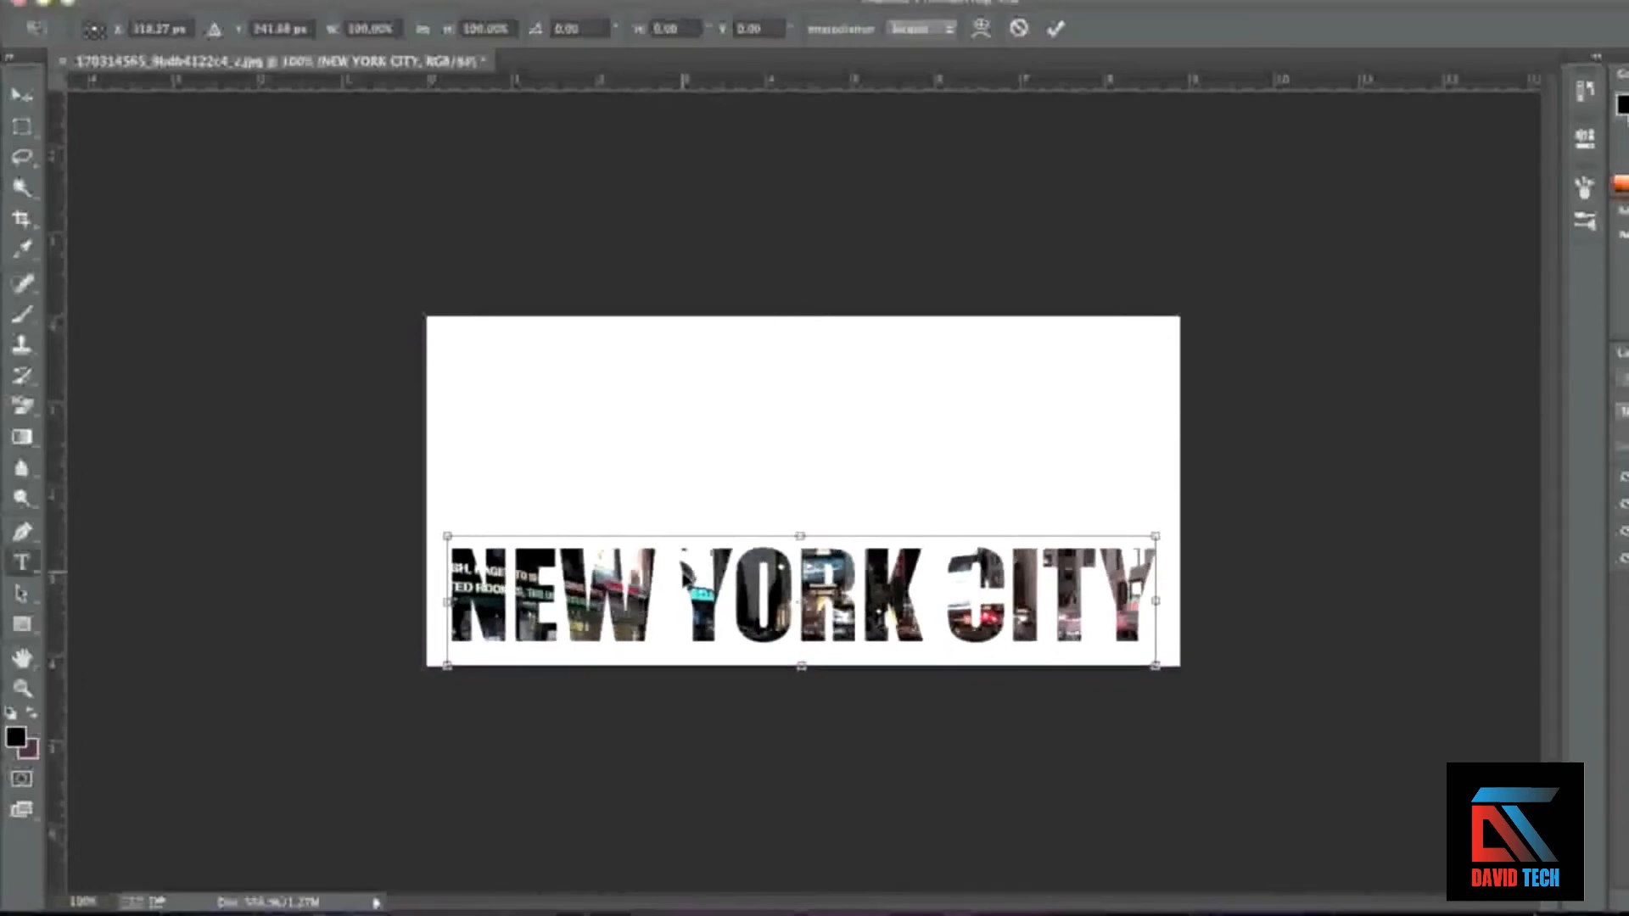
key(Return)
Select all of the NEW YORK CITY text and set its font to Lucida Fax.
click(738, 611)
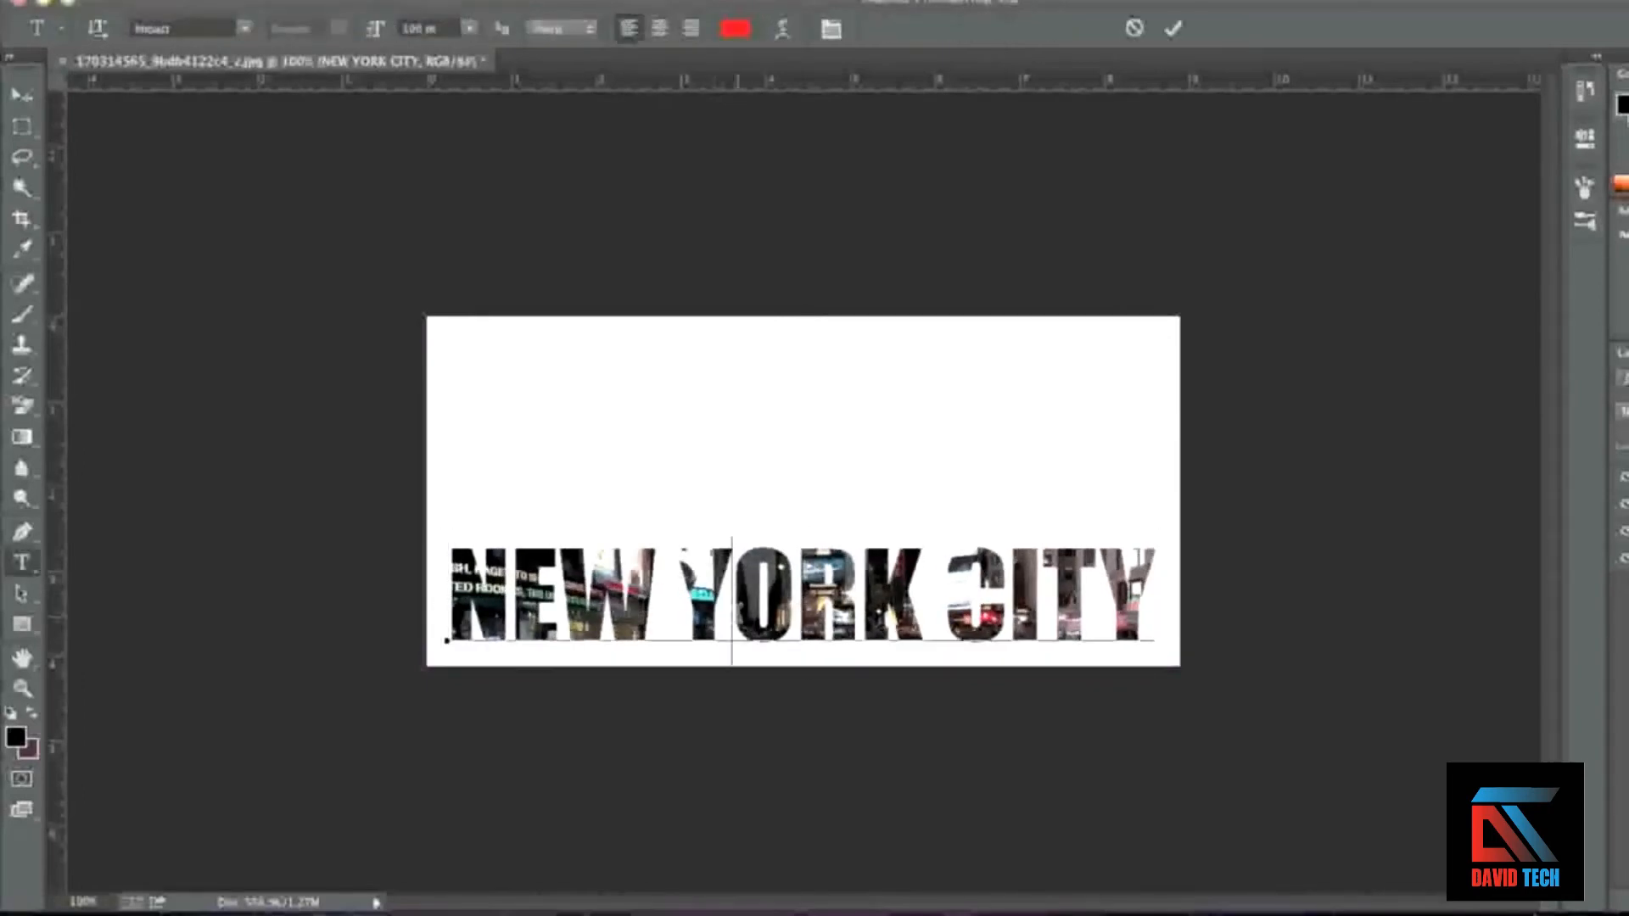
key(ctrl+a)
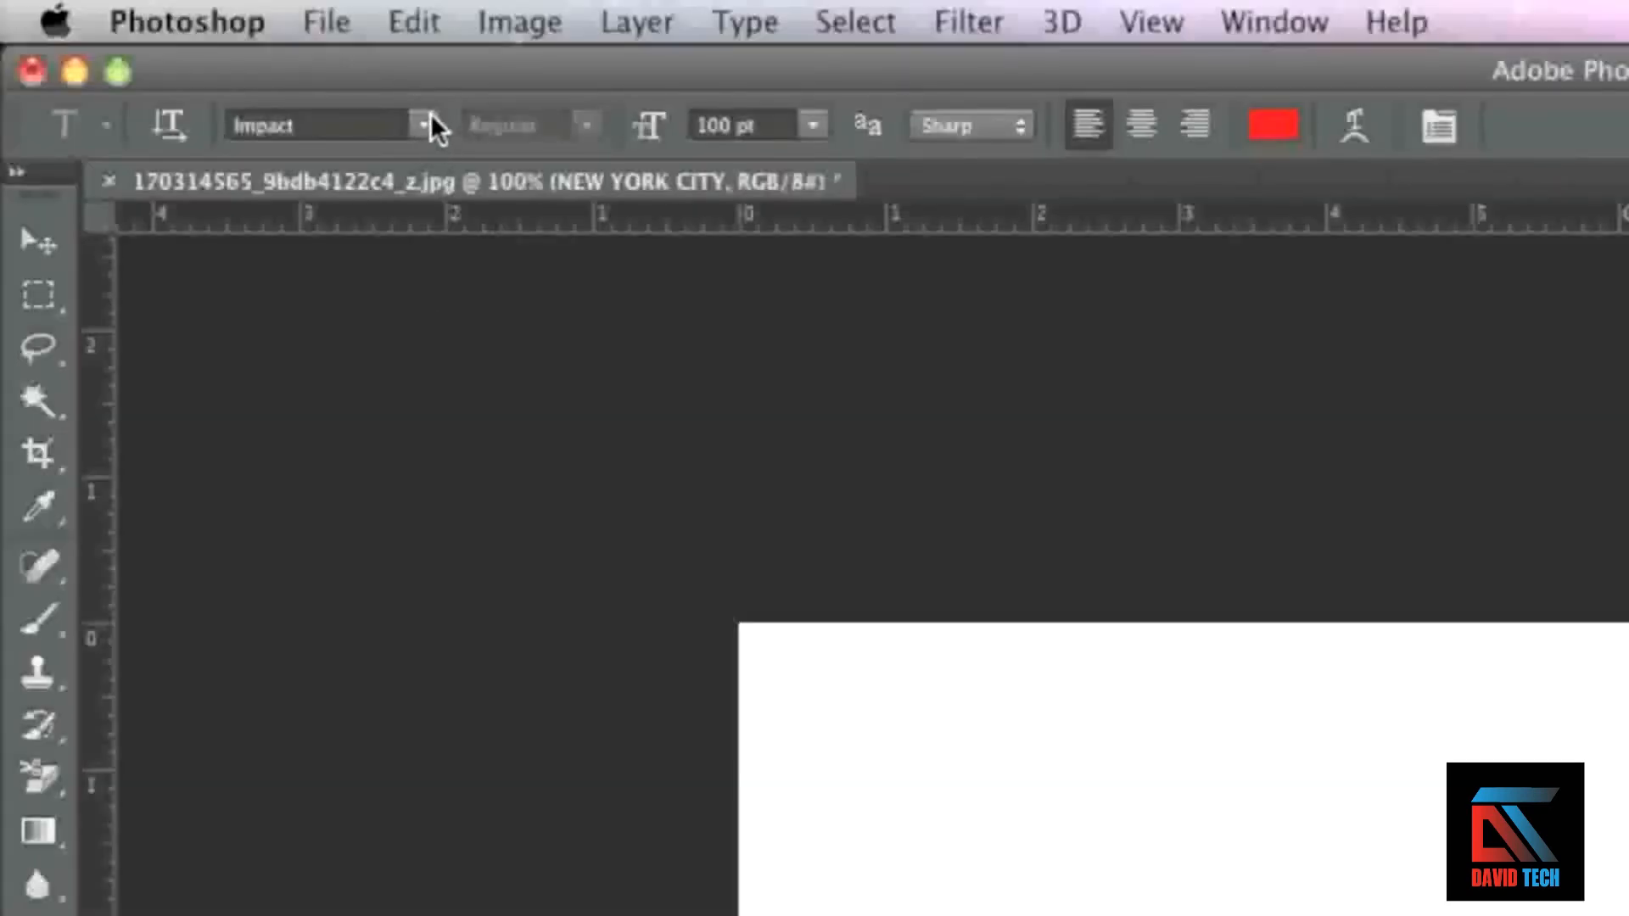
click(430, 116)
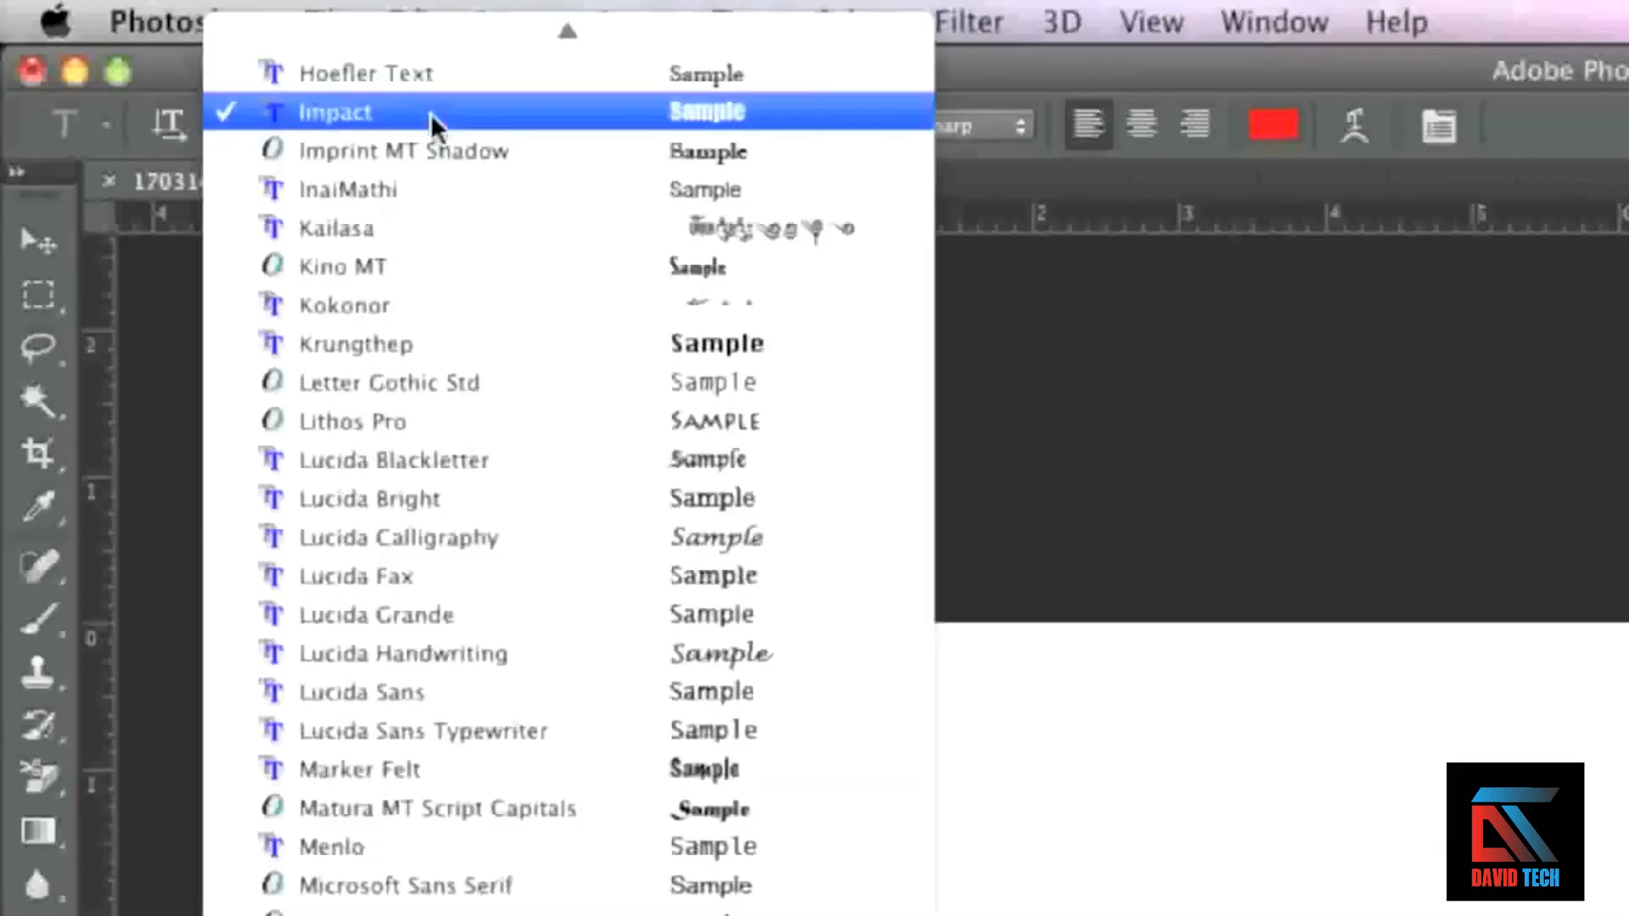
click(413, 575)
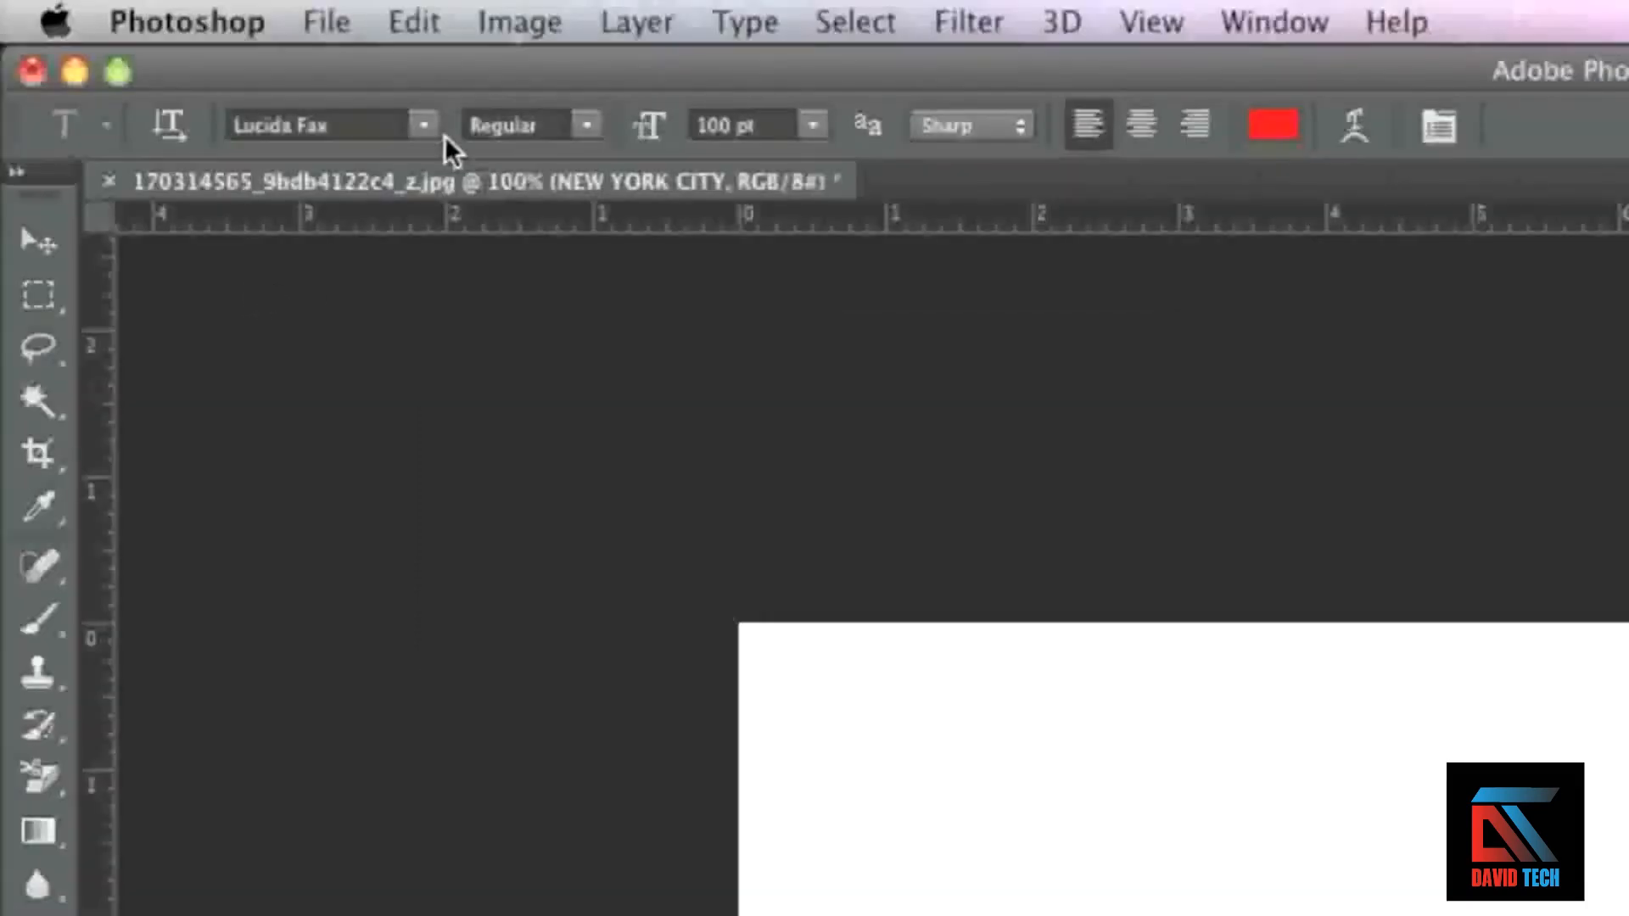
Set the NEW YORK CITY text's font back to Impact and deselect the characters.
click(246, 29)
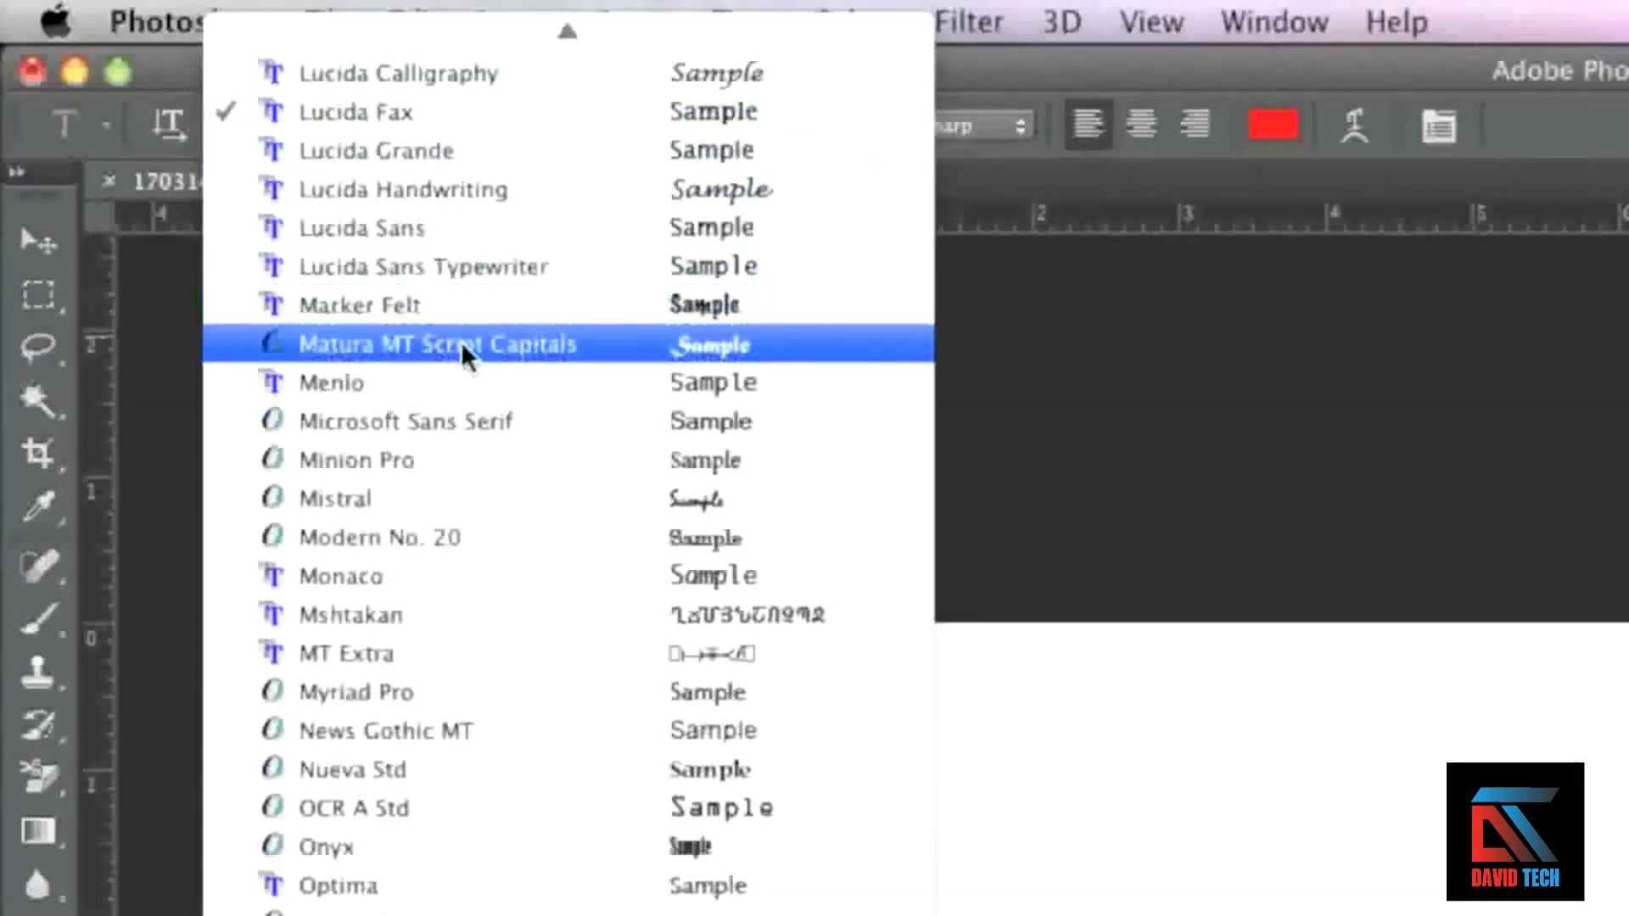
scroll(460, 341, up, 5)
scroll(463, 348, up, 3)
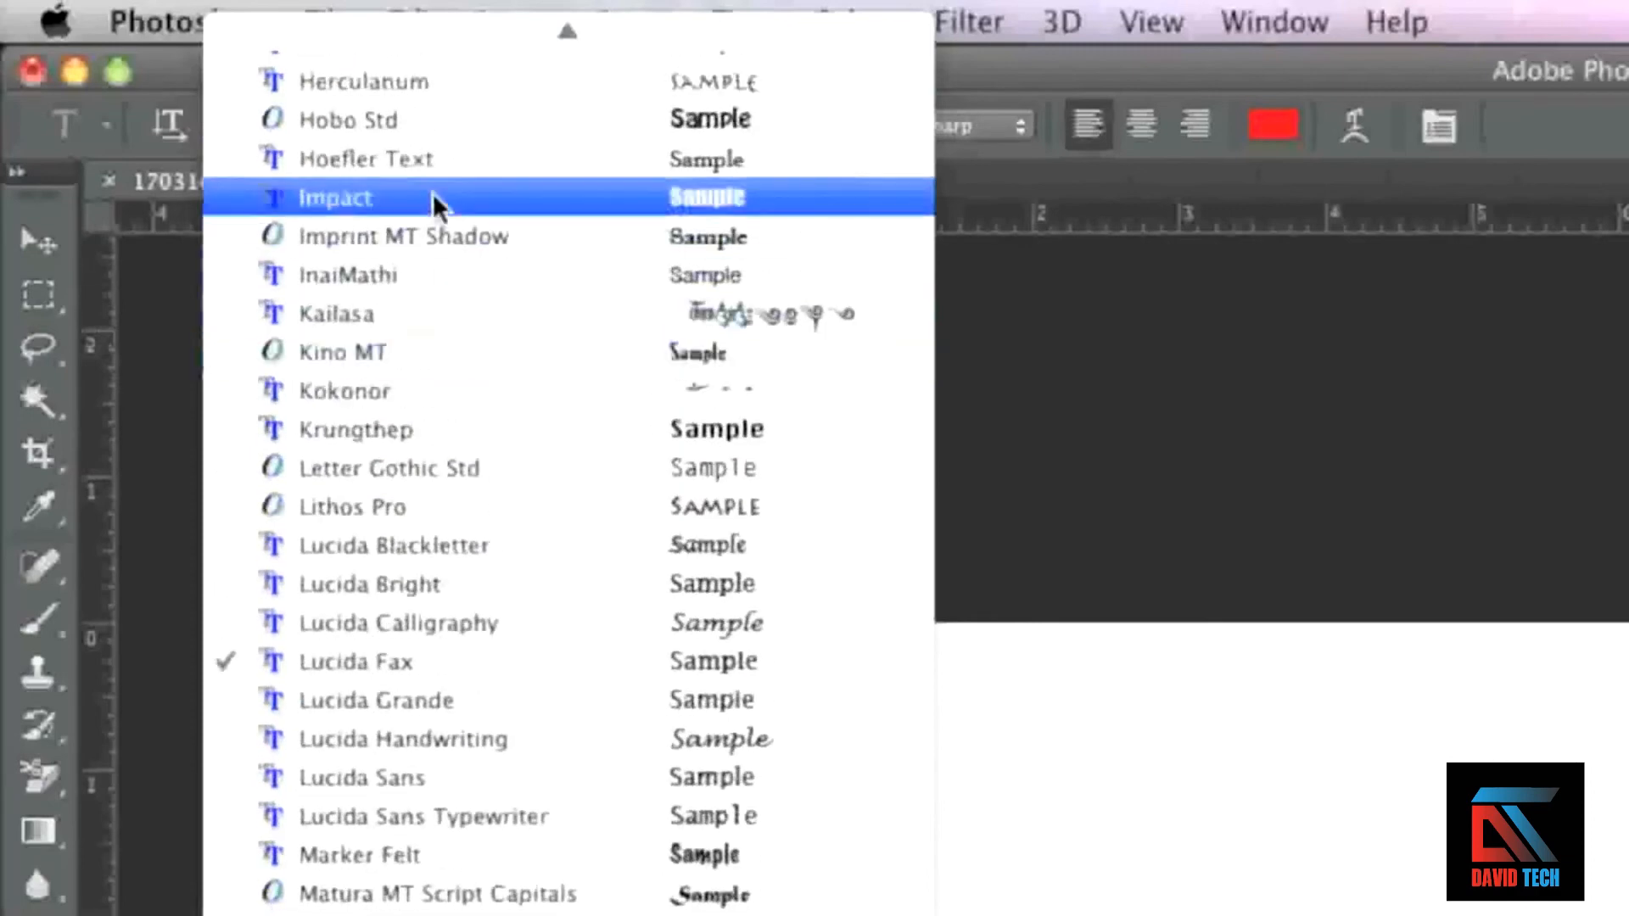
click(436, 154)
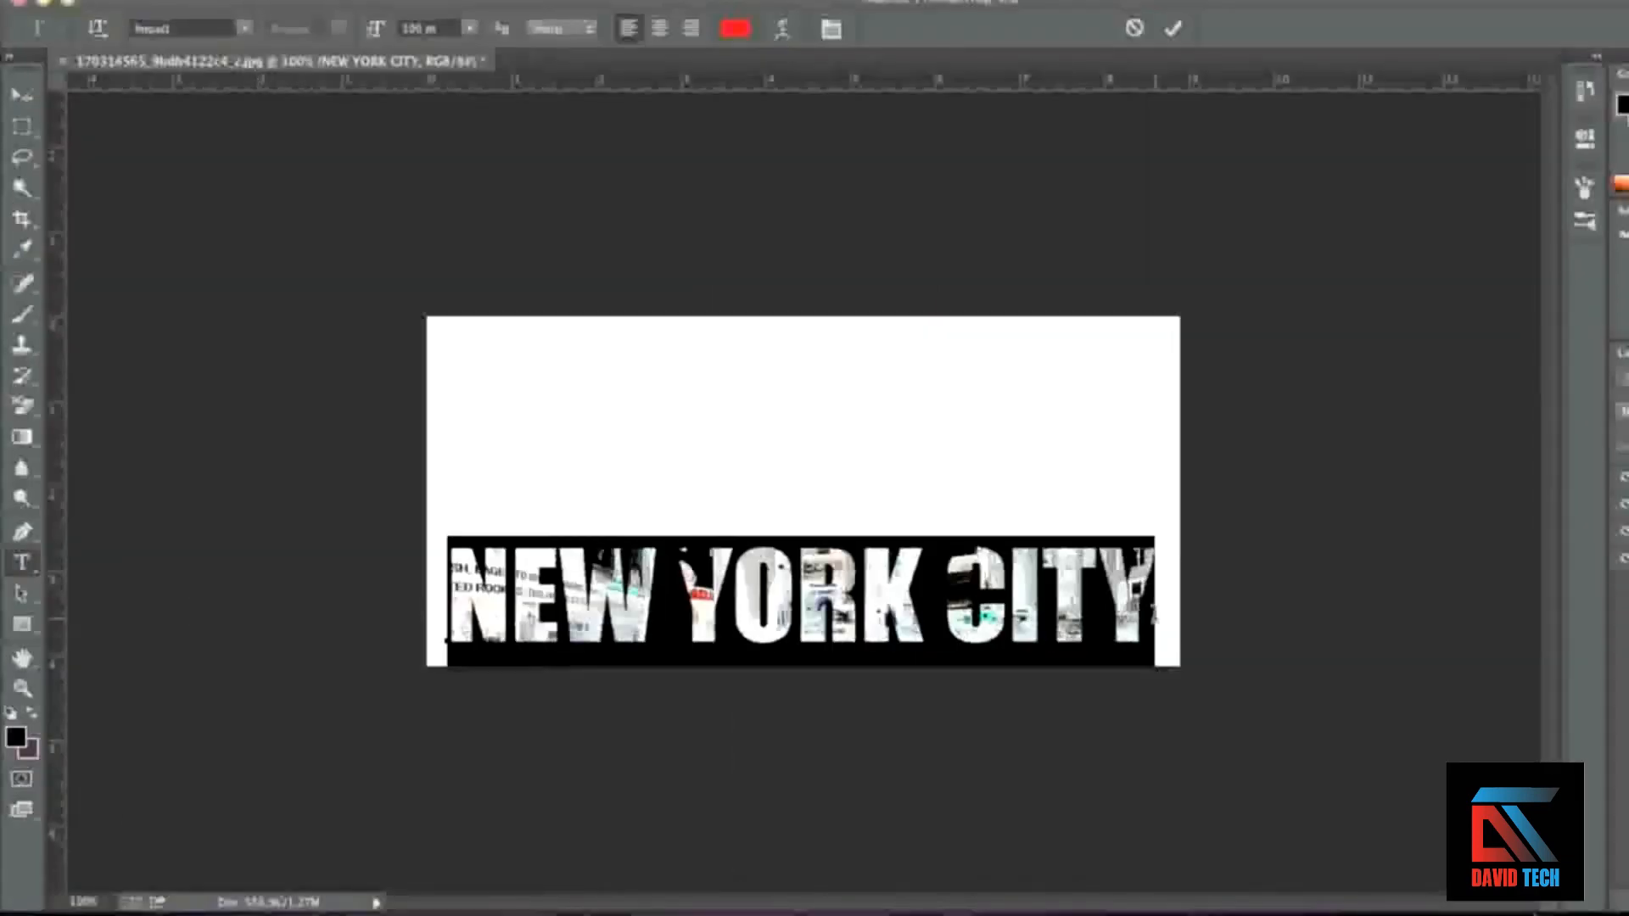
click(1153, 614)
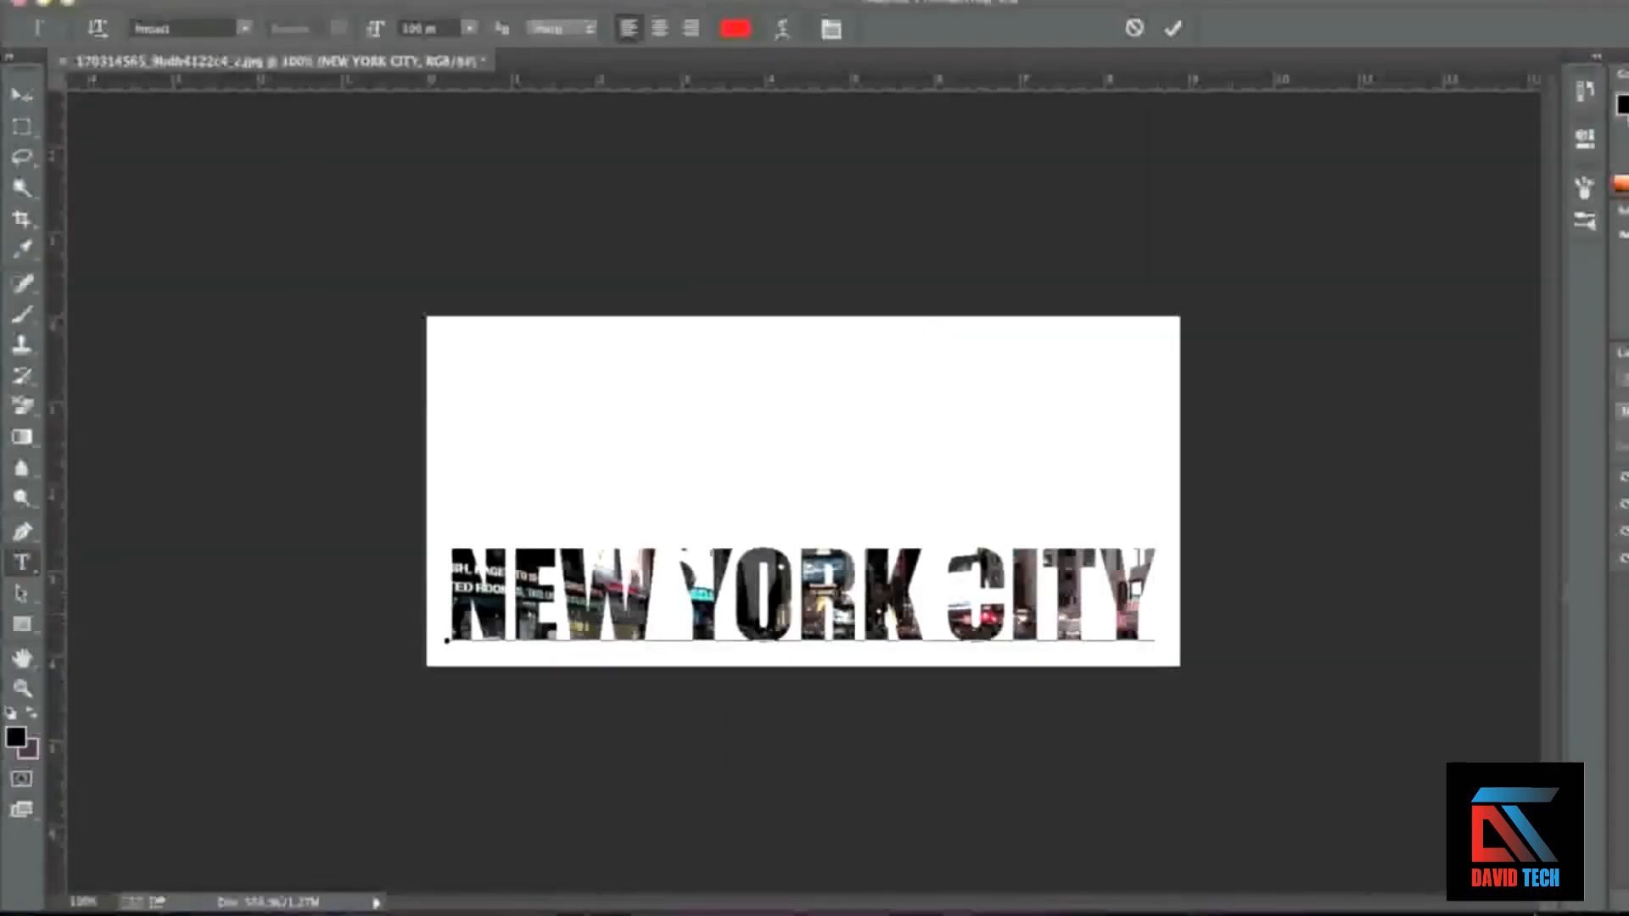
Commit the text edit, open the NEW YORK CITY layer's style settings and enable the Stroke effect.
click(1510, 458)
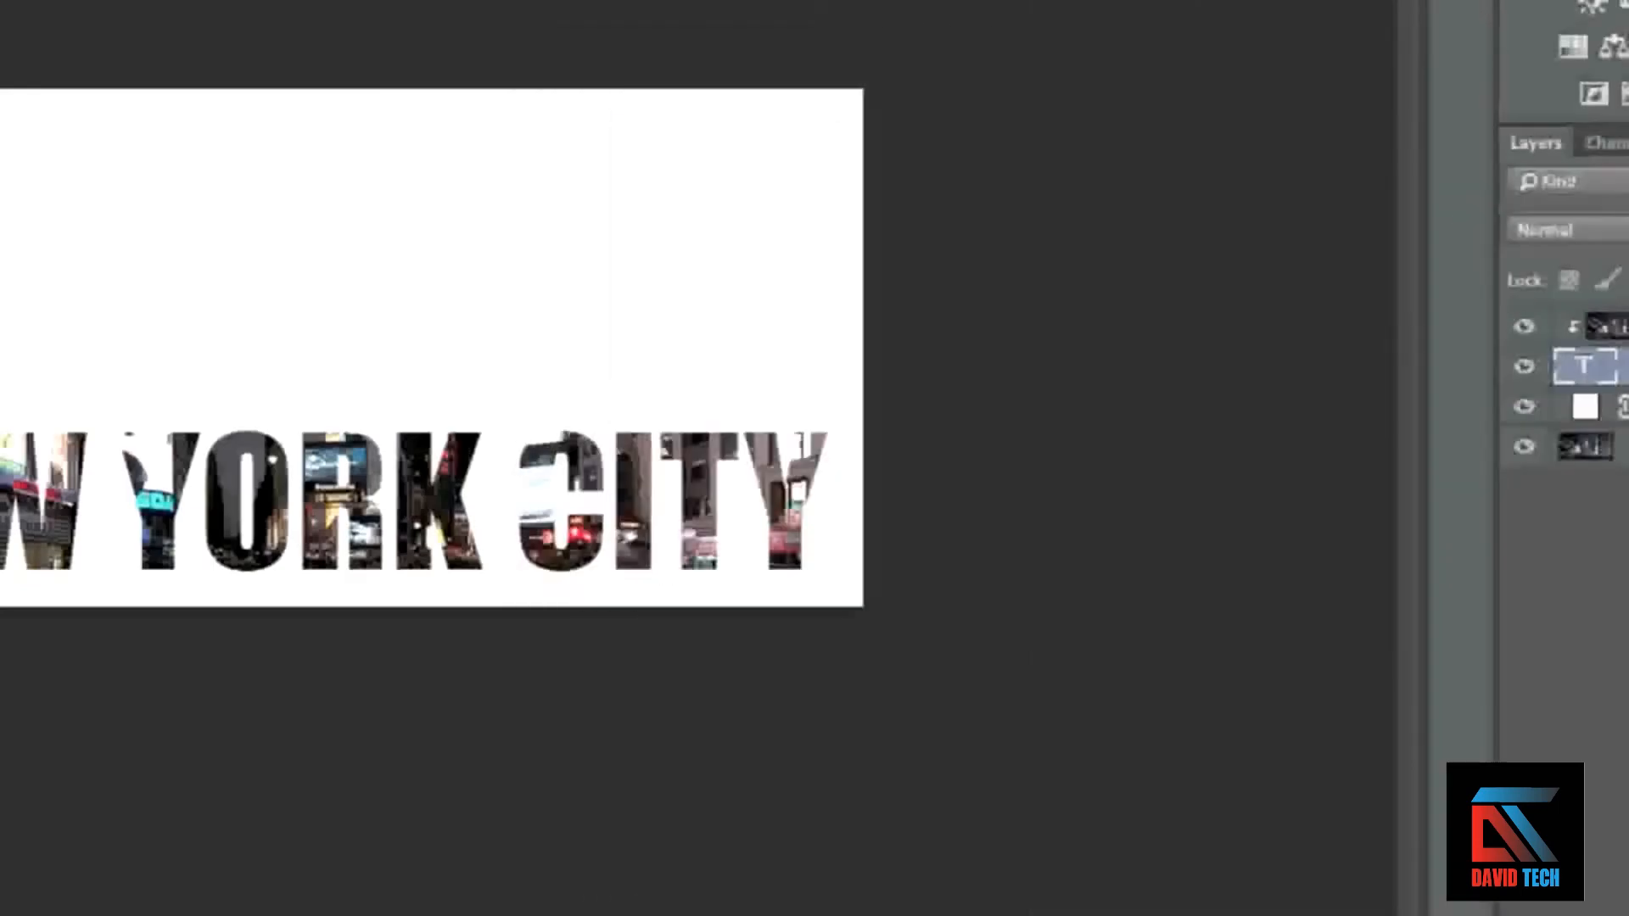
double_click(1510, 458)
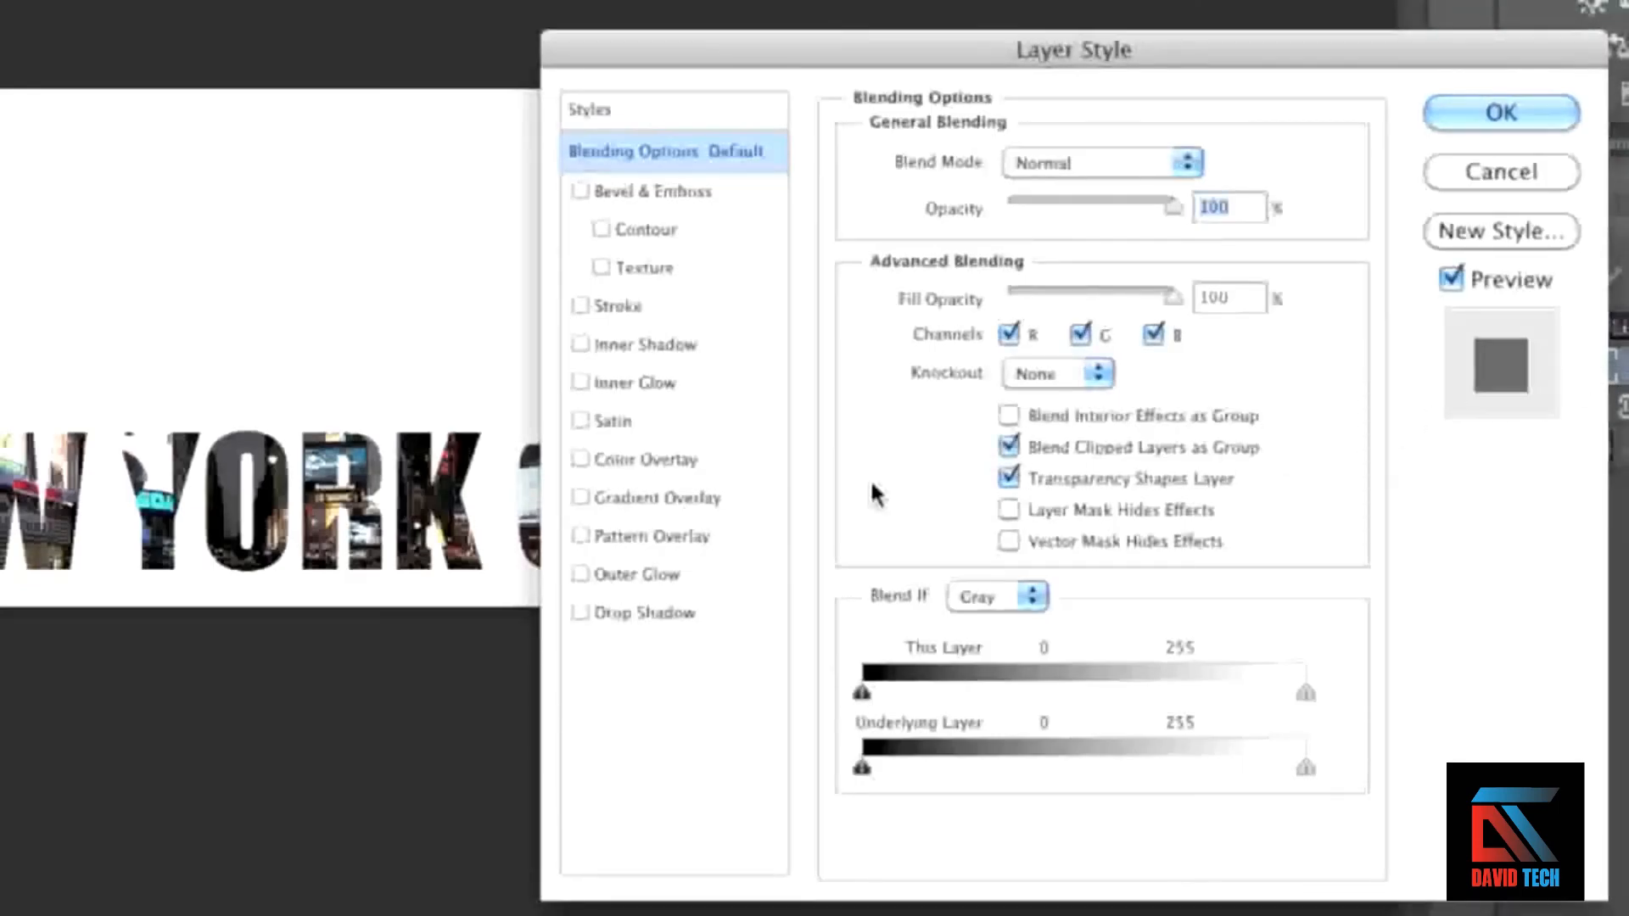
click(580, 306)
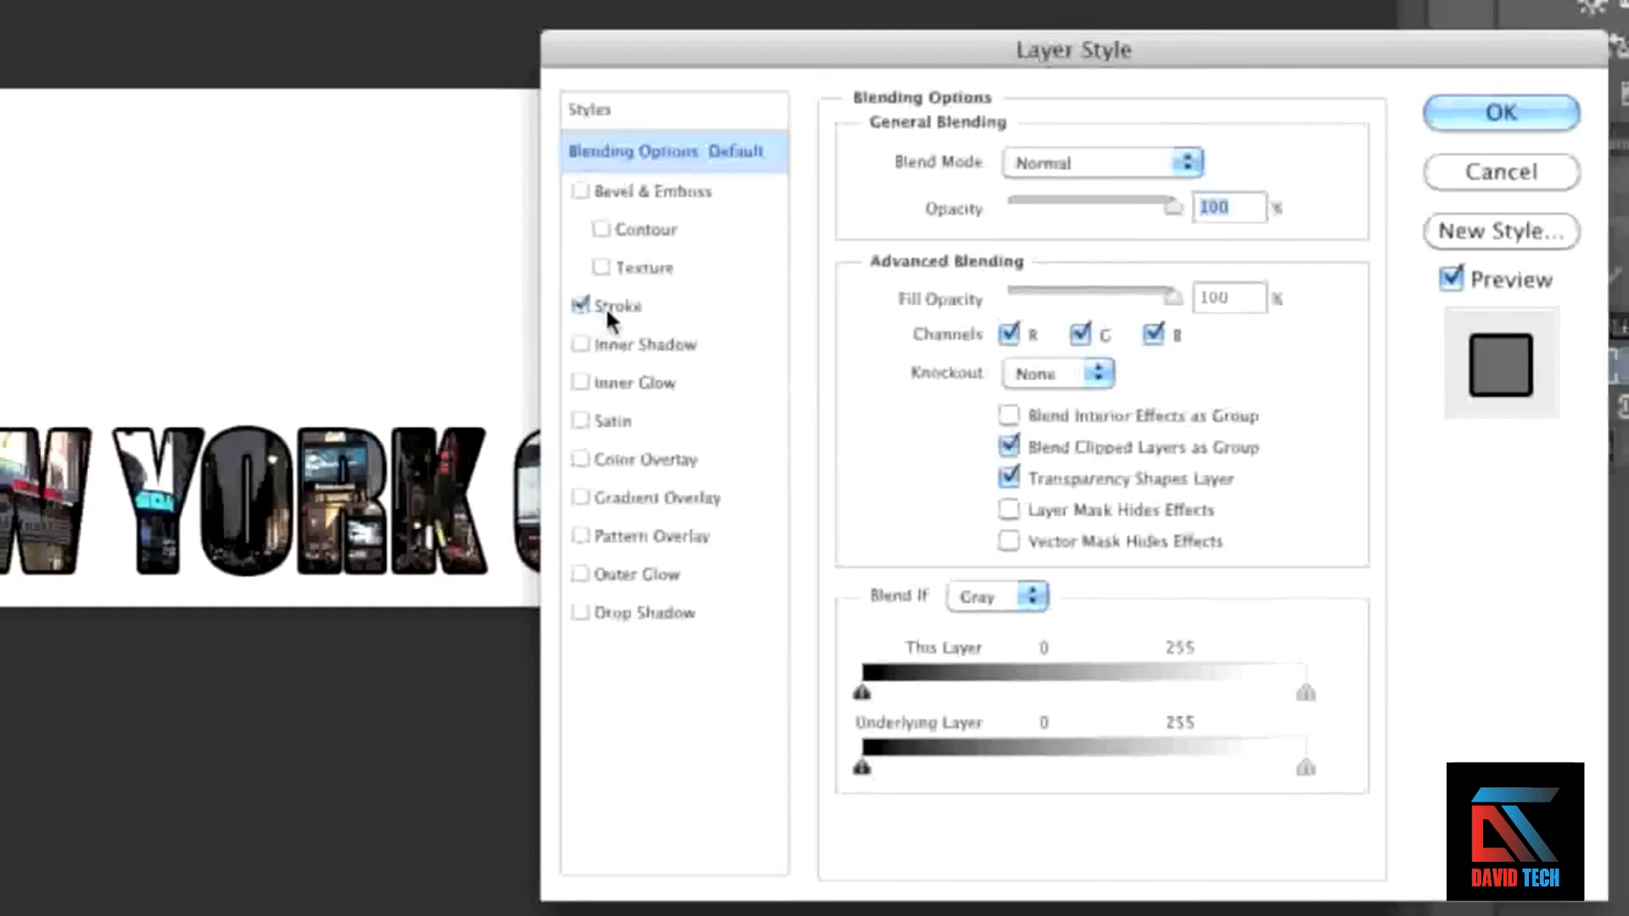
click(612, 307)
Set the stroke colour around the lettering to a pale greyish lavender.
click(946, 413)
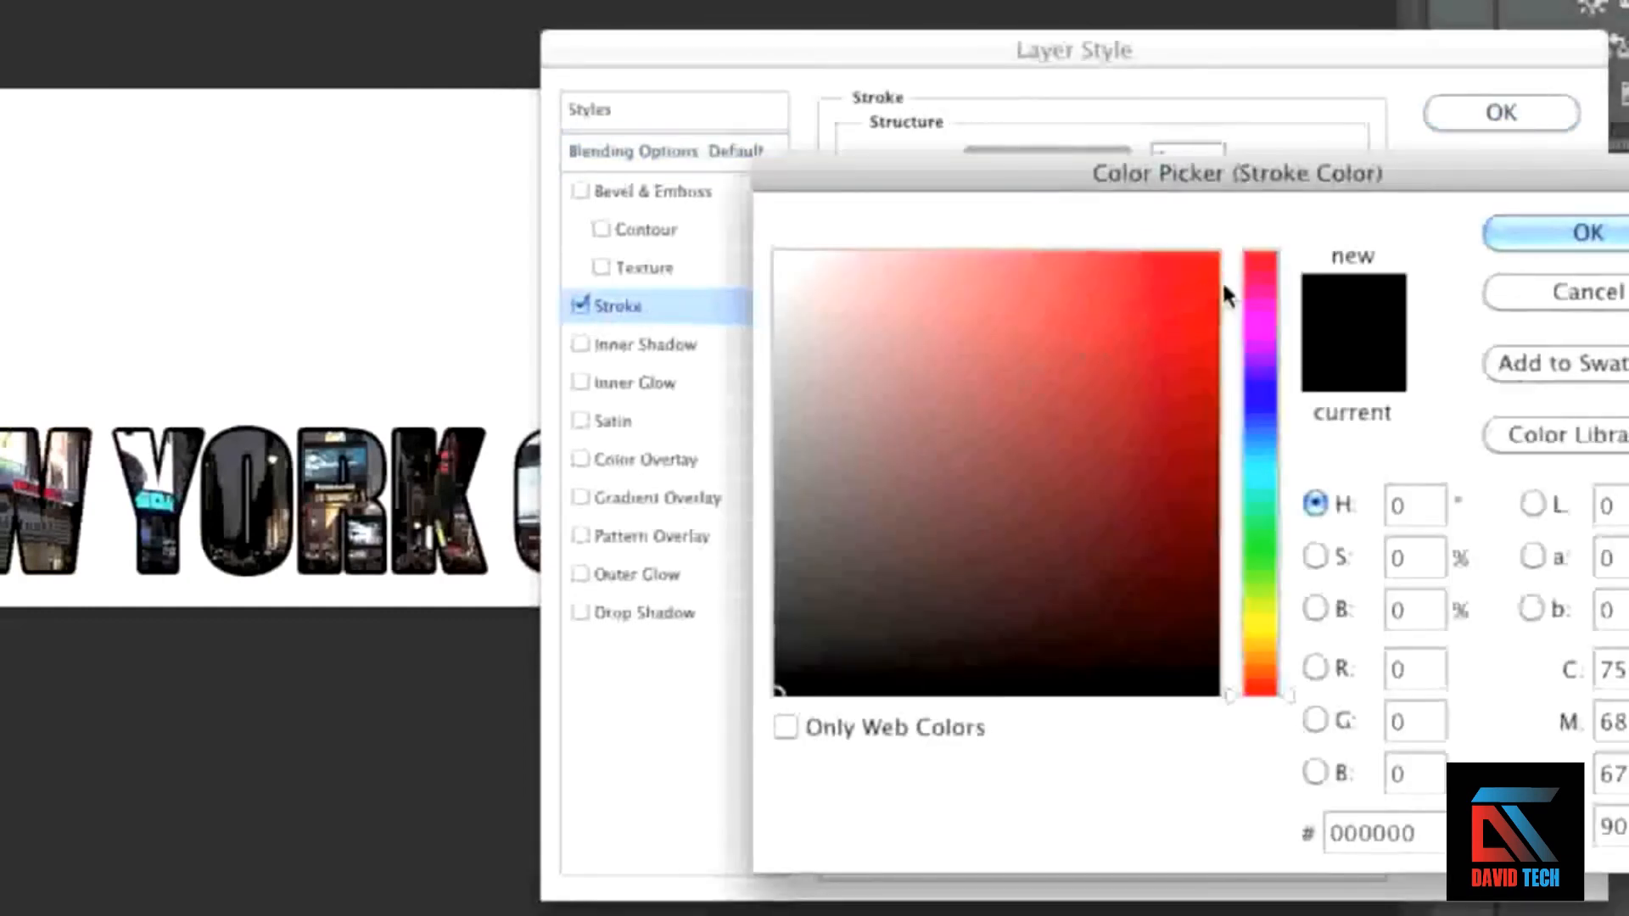
click(1205, 263)
click(1259, 400)
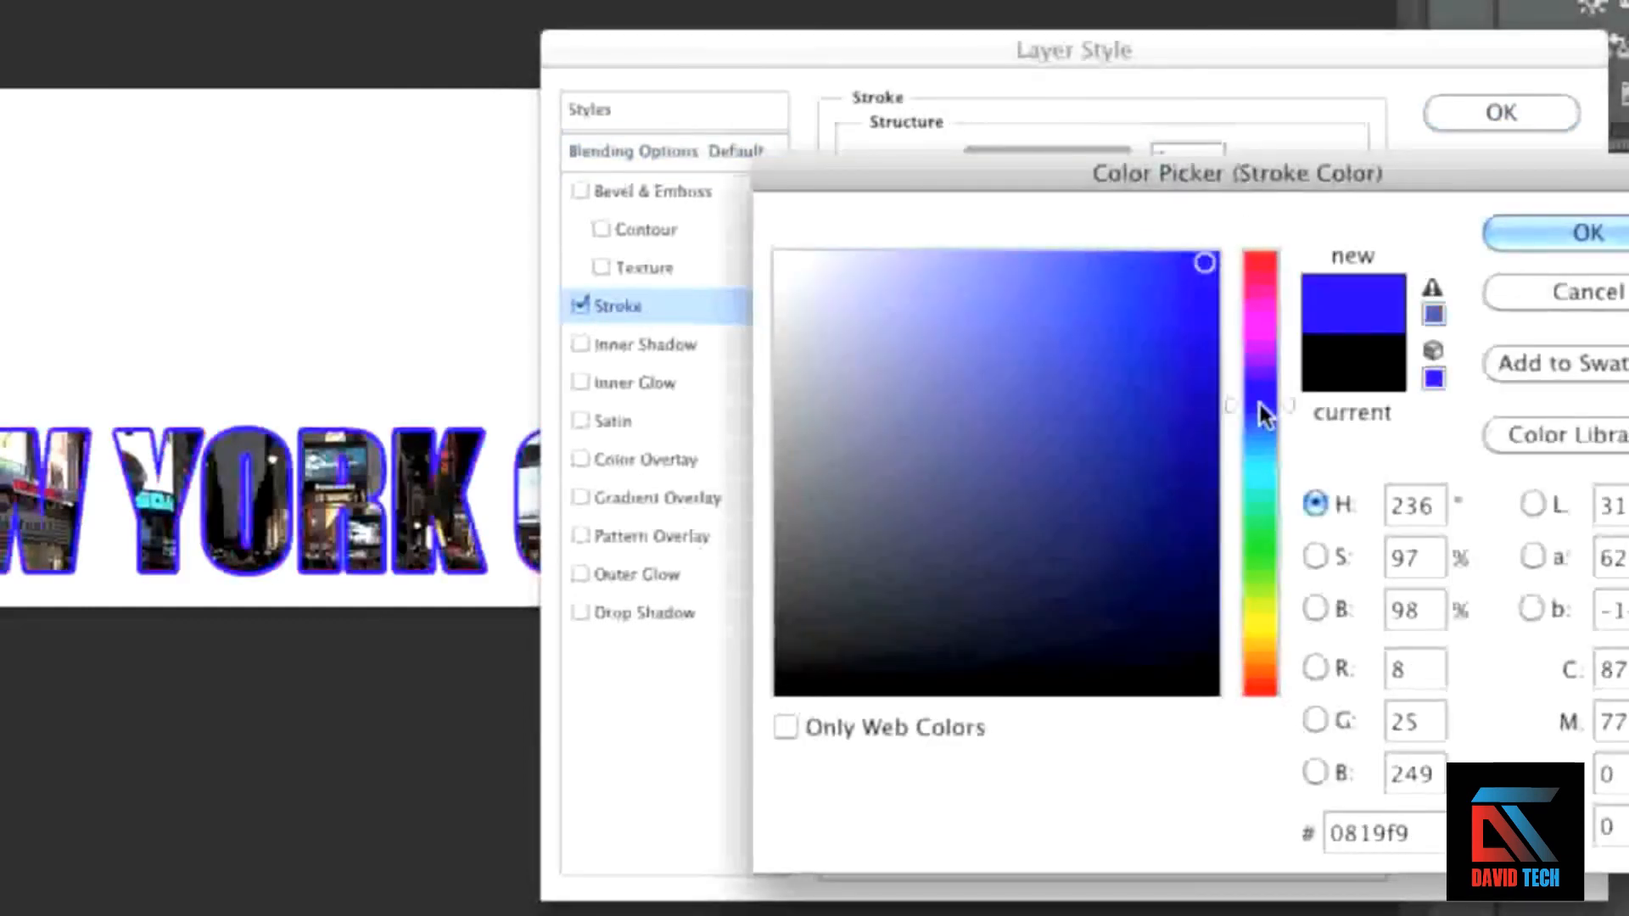
click(933, 259)
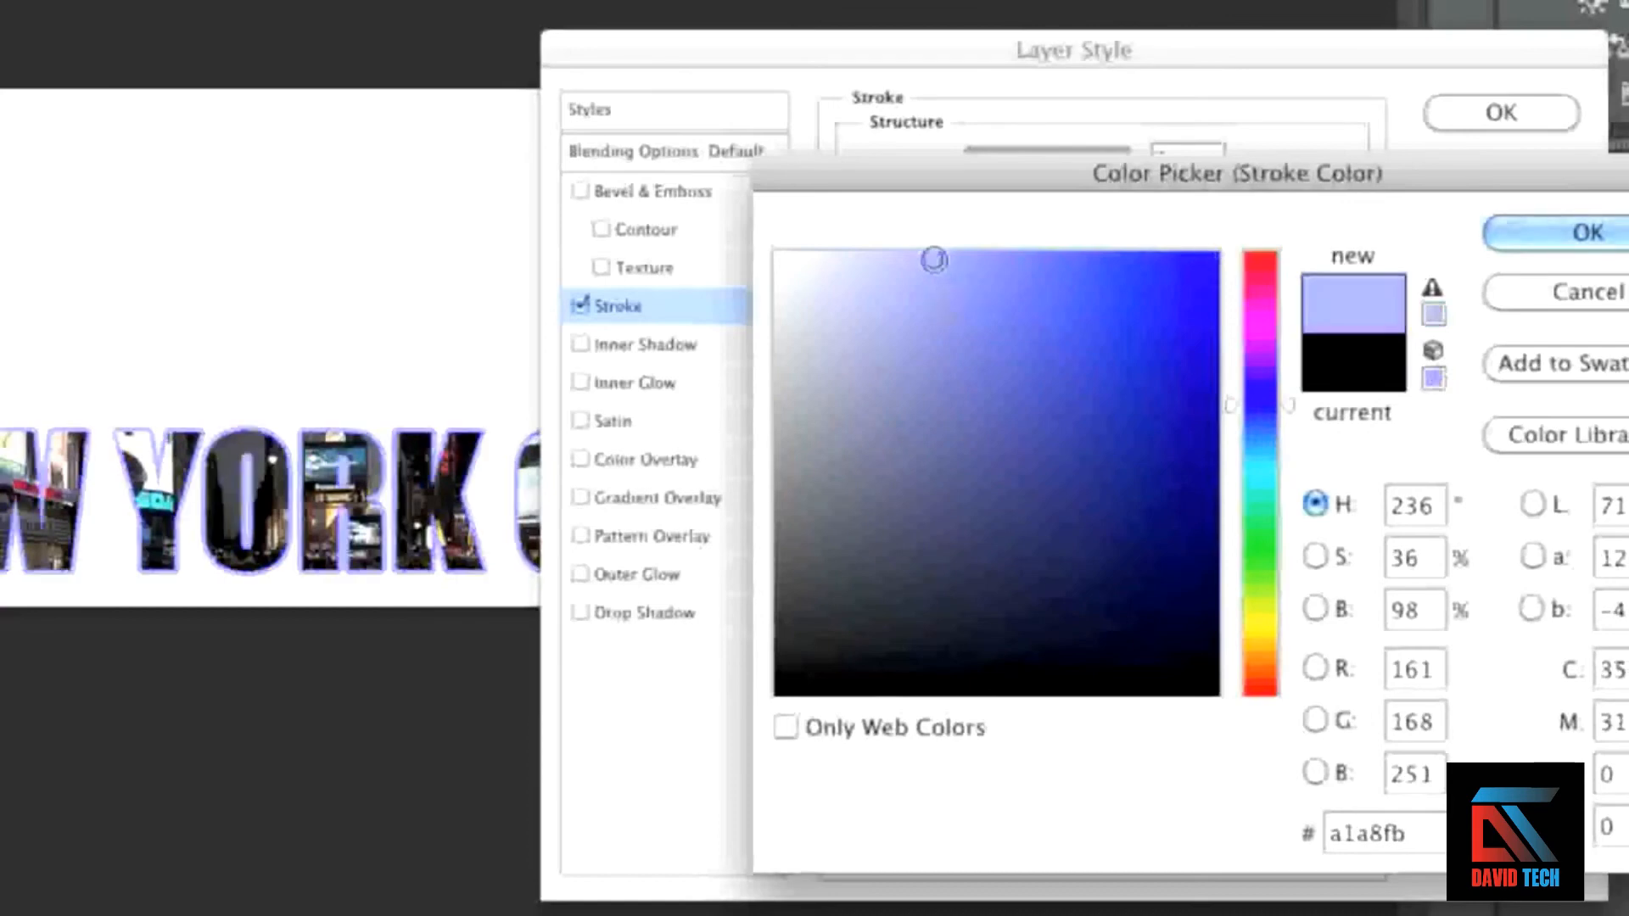
click(859, 436)
click(847, 473)
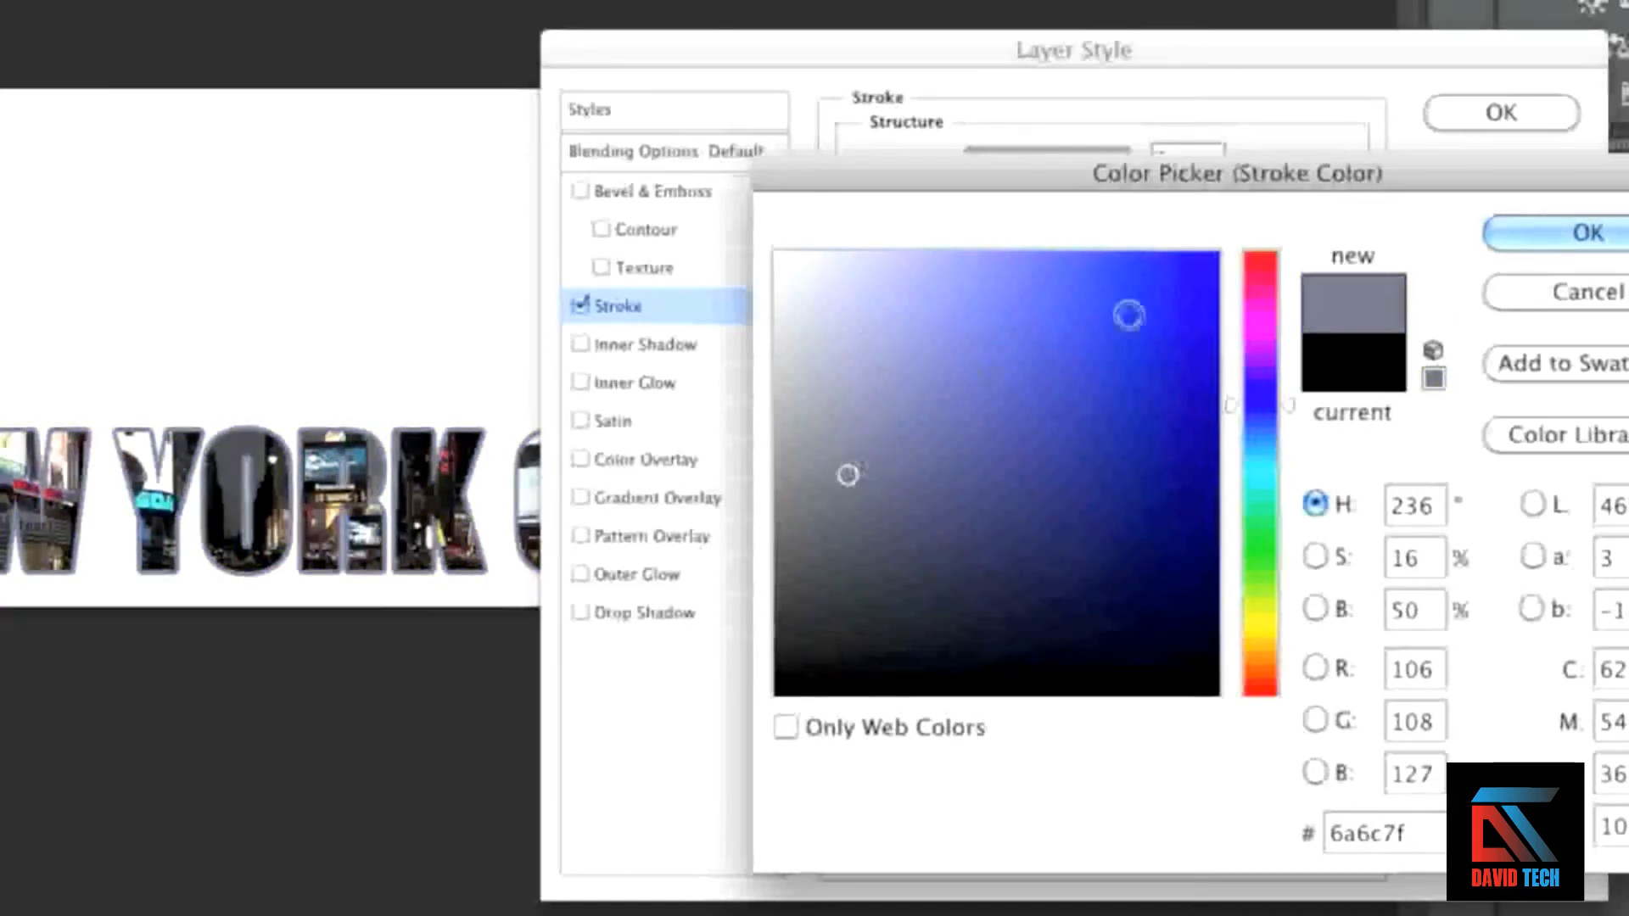
click(866, 411)
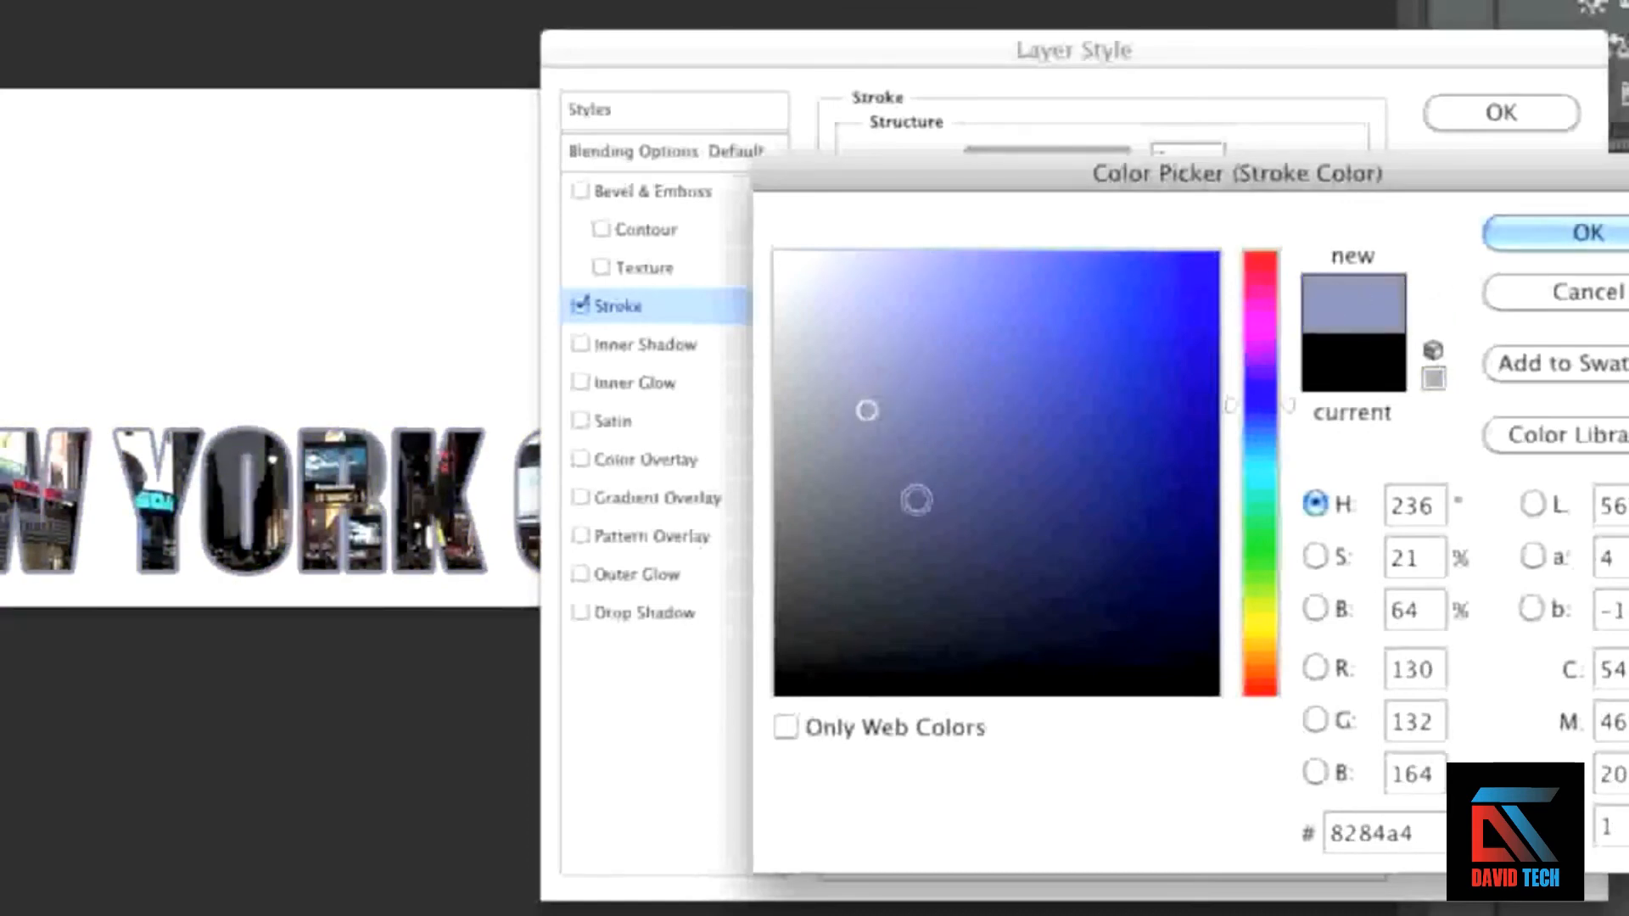
click(848, 470)
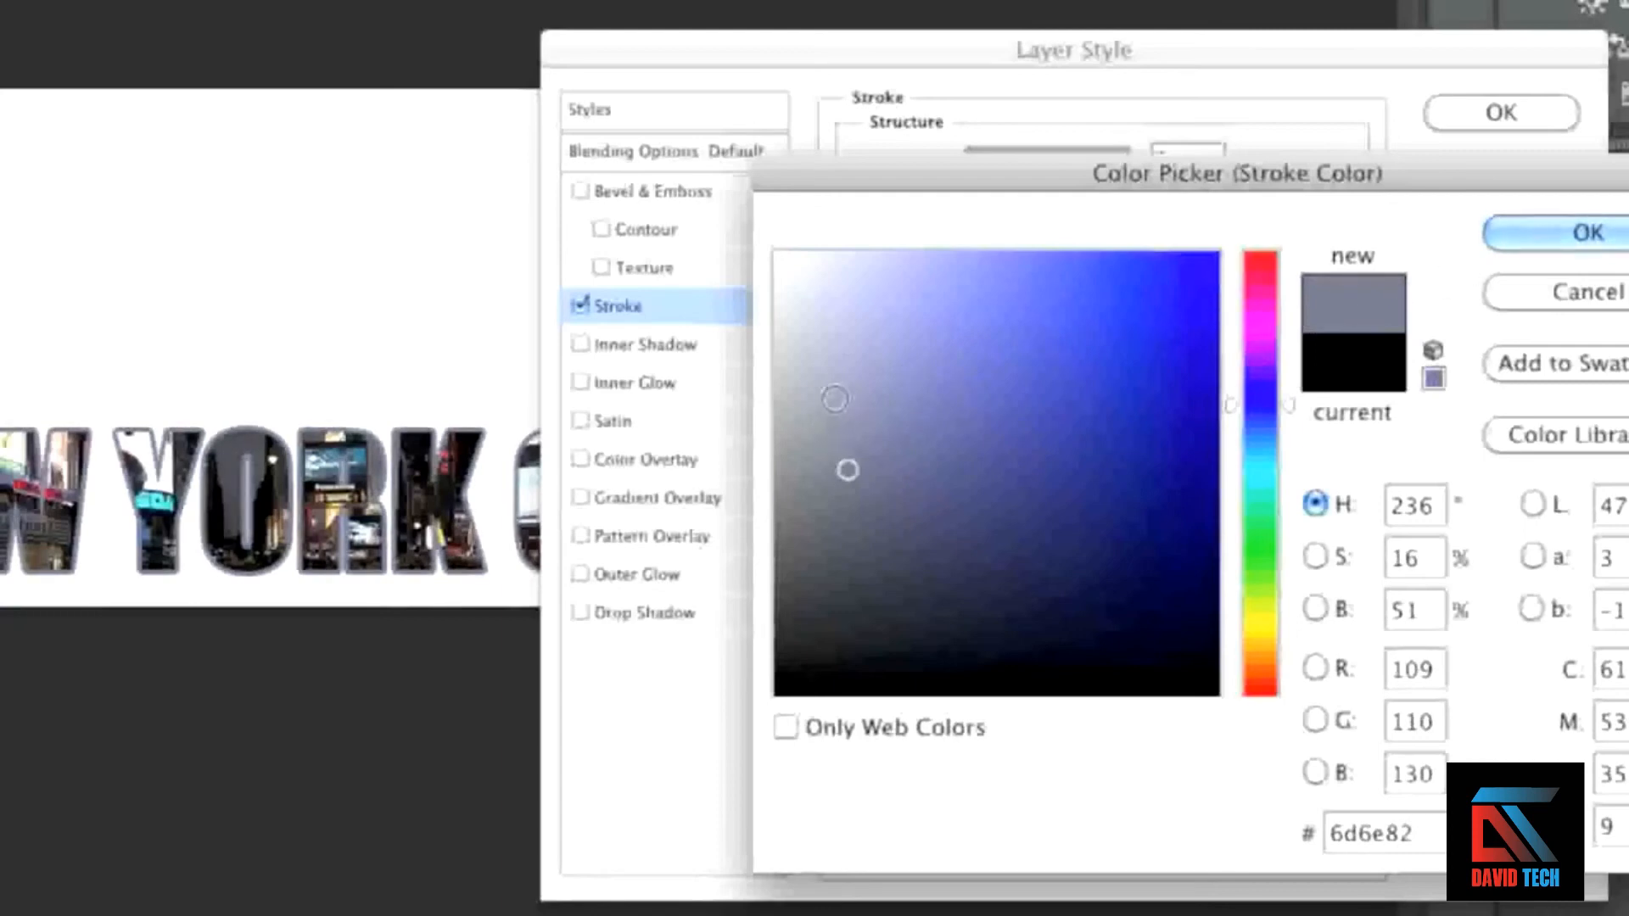
click(828, 390)
click(1546, 232)
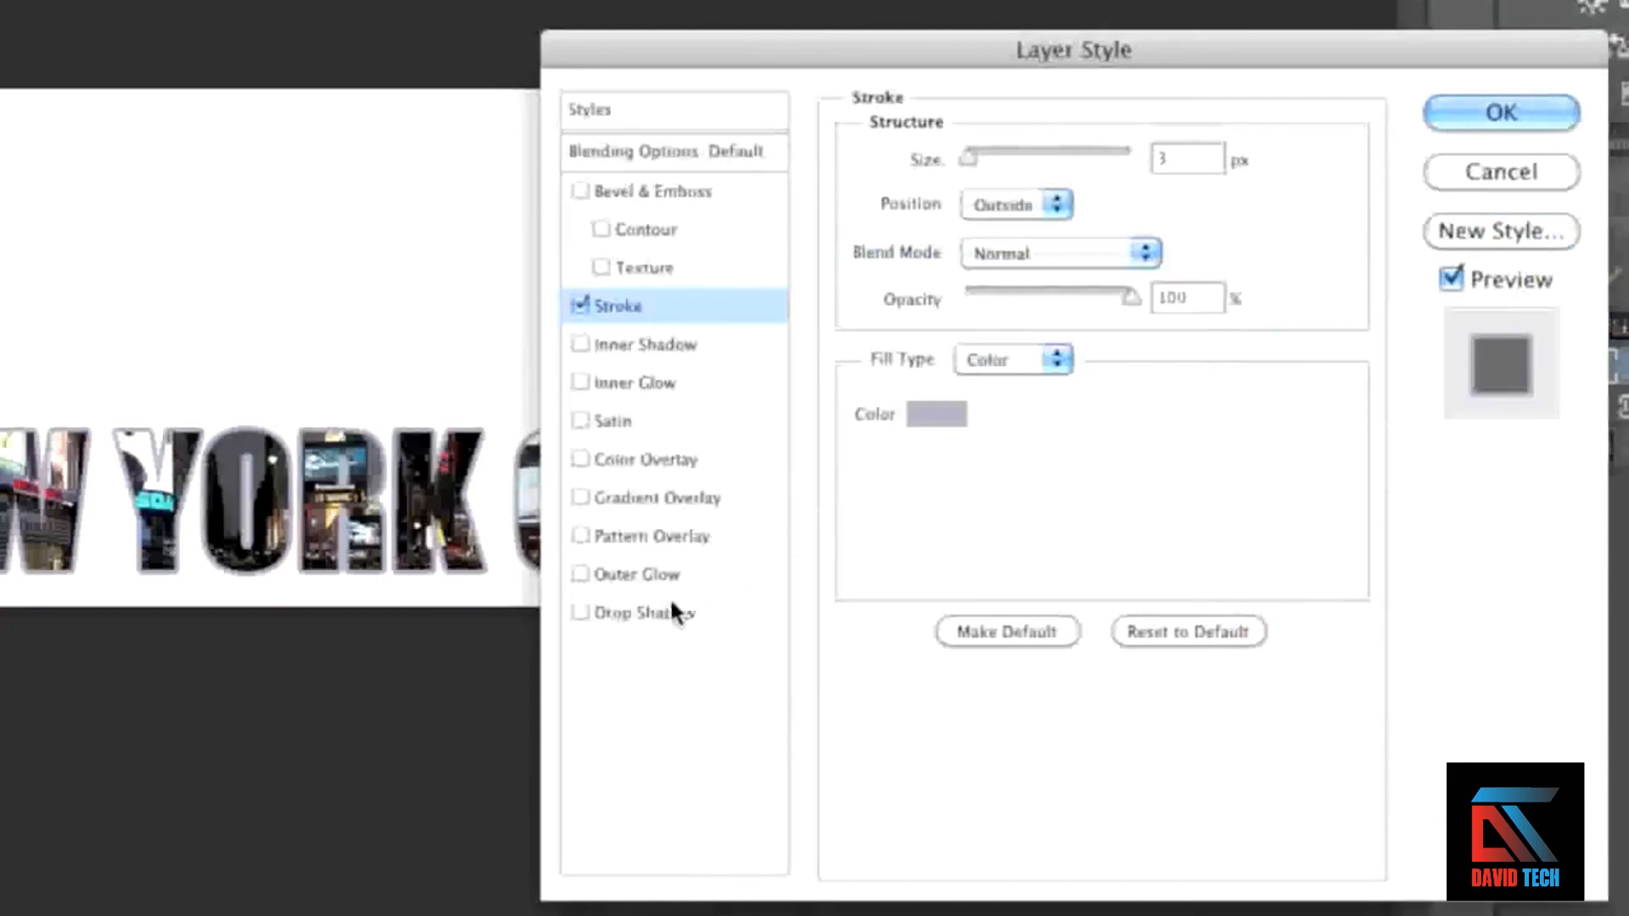
Add a Drop Shadow with a 93° angle to the NEW YORK CITY layer and apply the layer style.
click(650, 611)
click(982, 231)
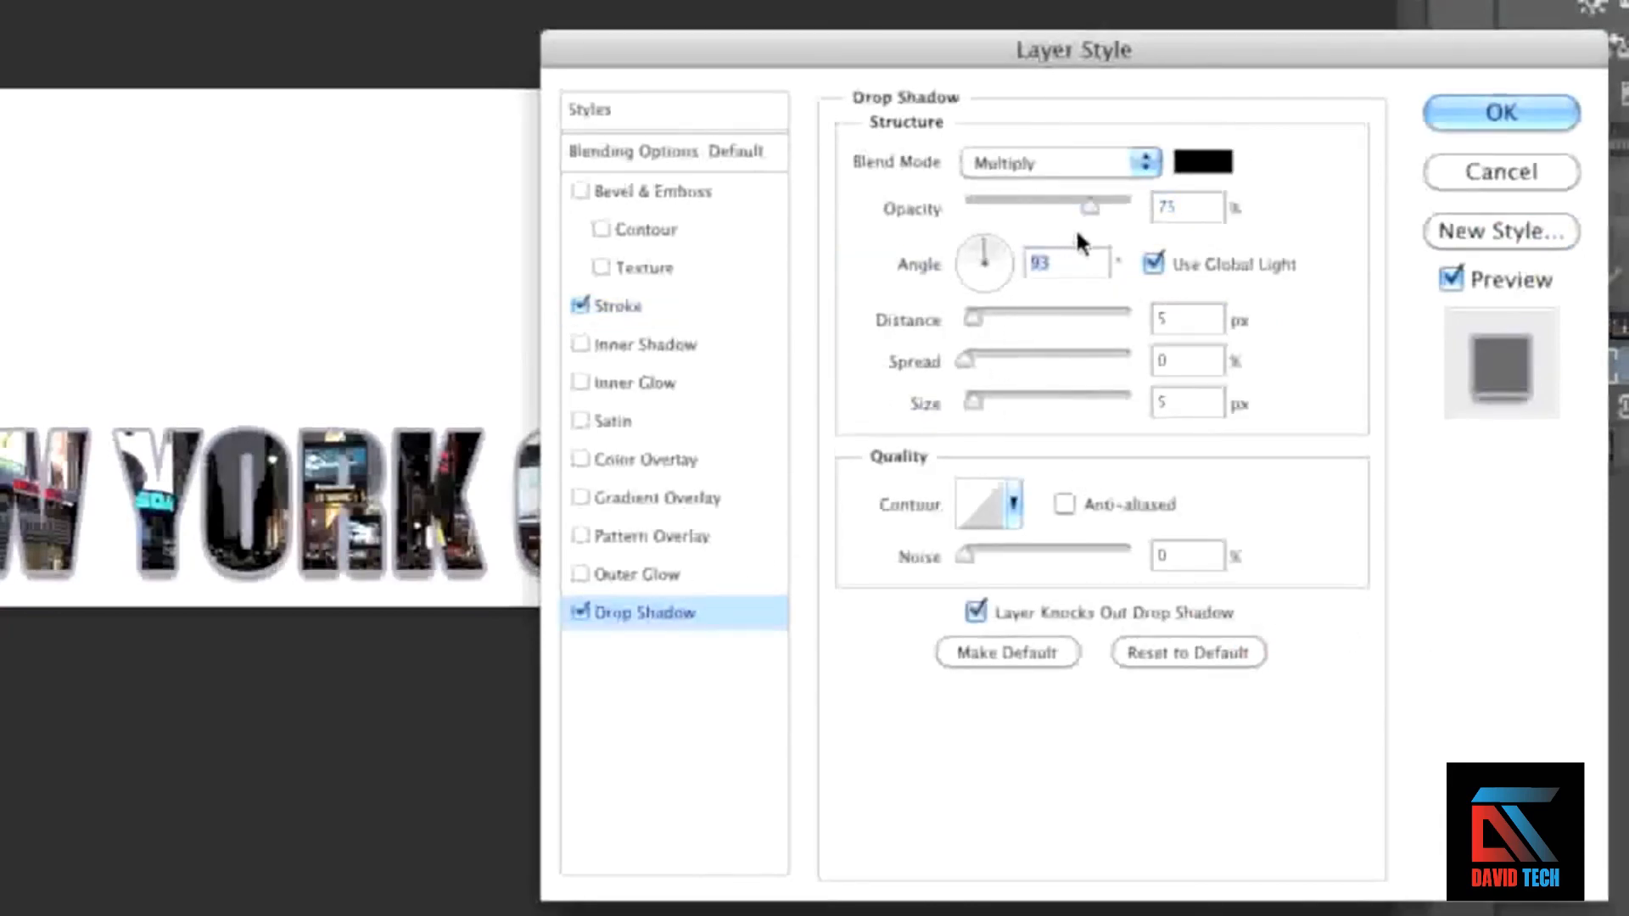
click(1480, 106)
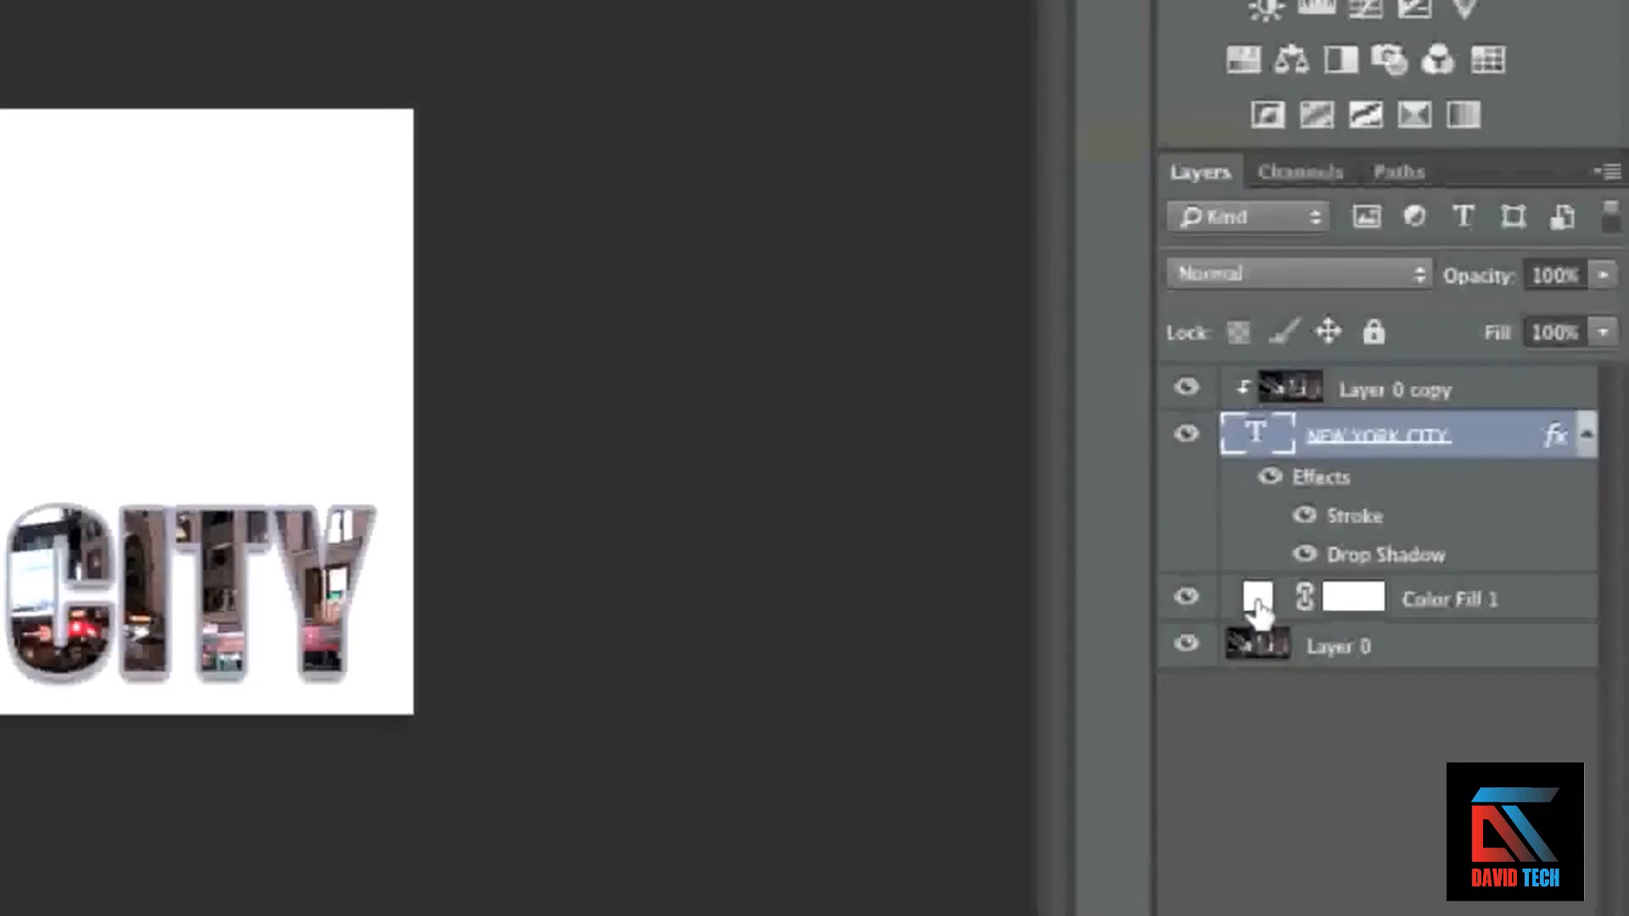
Change the Color Fill 1 background layer's colour to dark red (590000).
click(1257, 604)
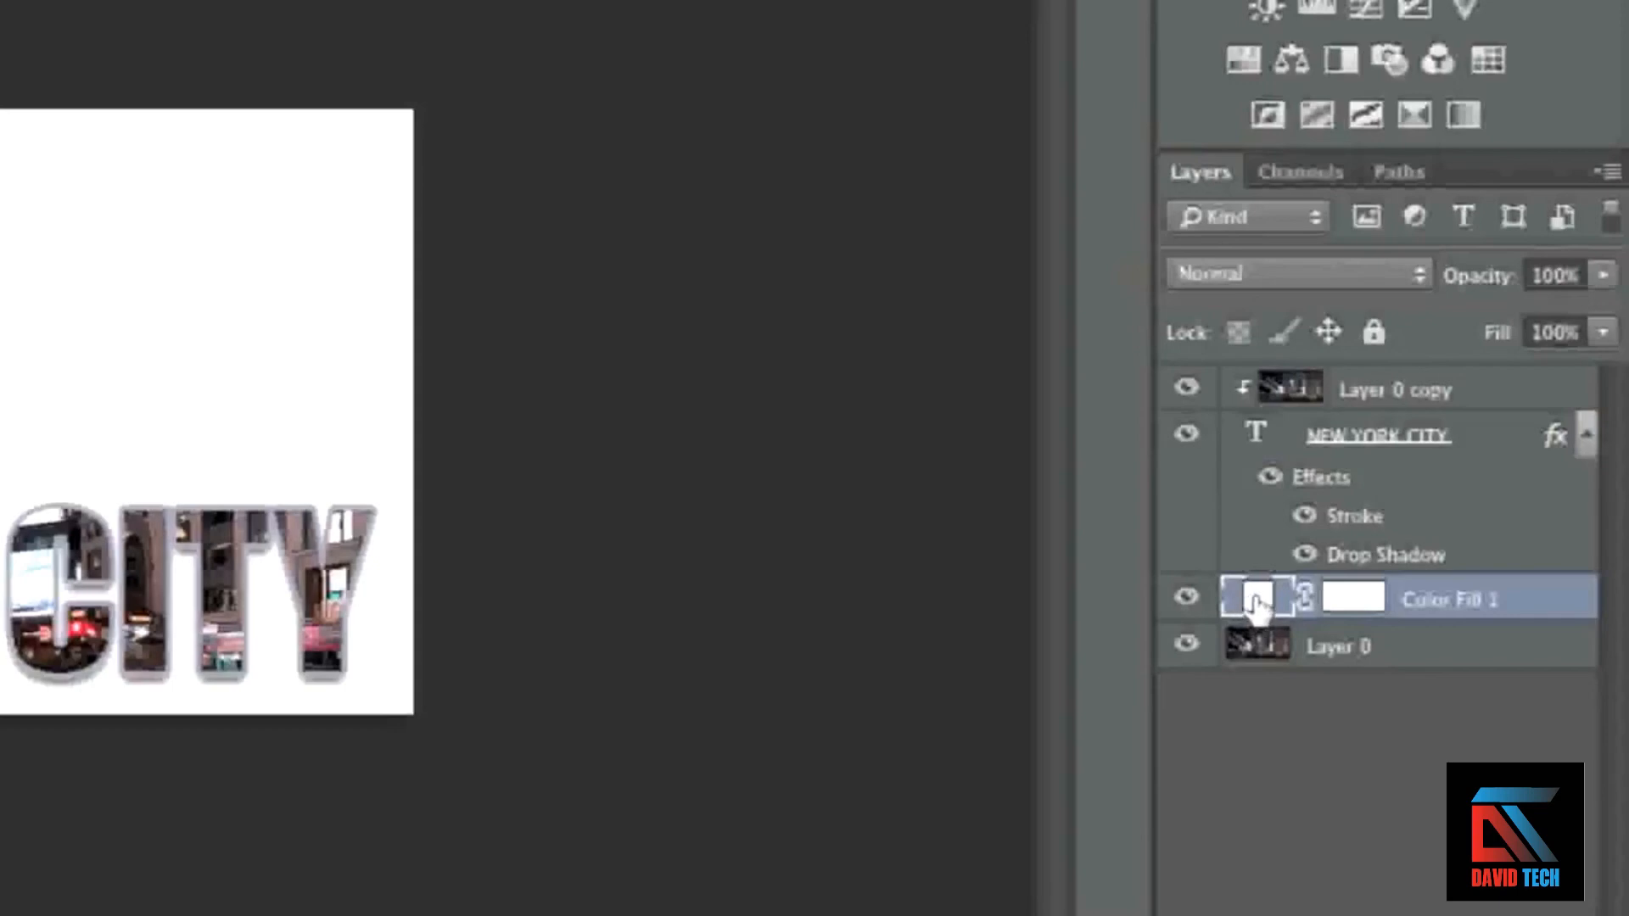
double_click(1258, 604)
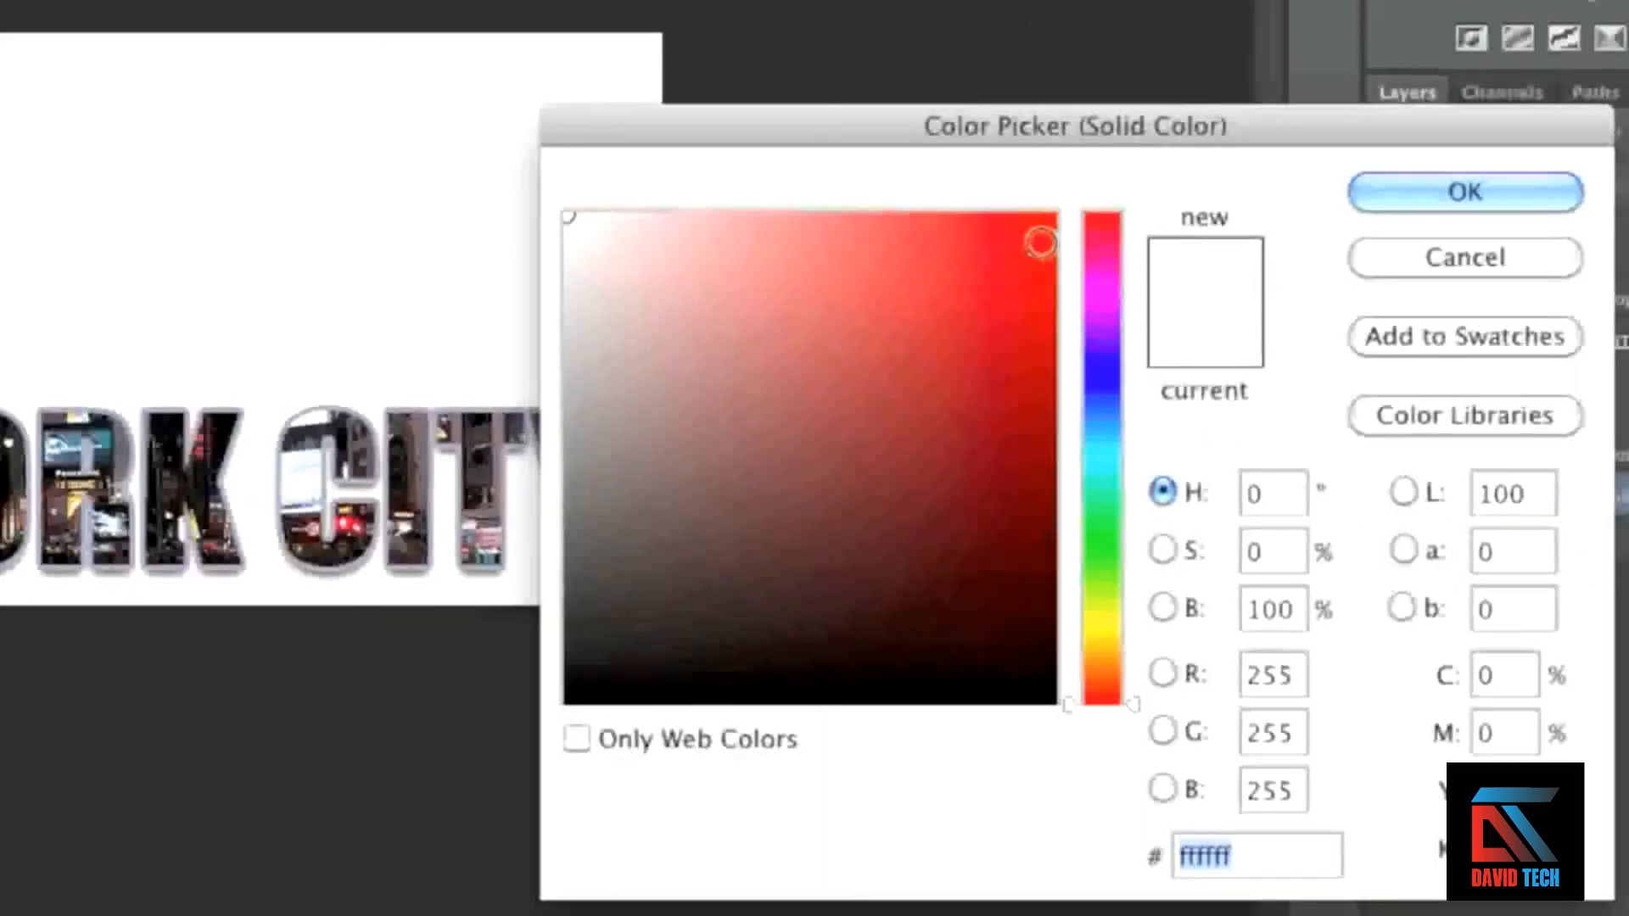
click(1041, 243)
click(1047, 465)
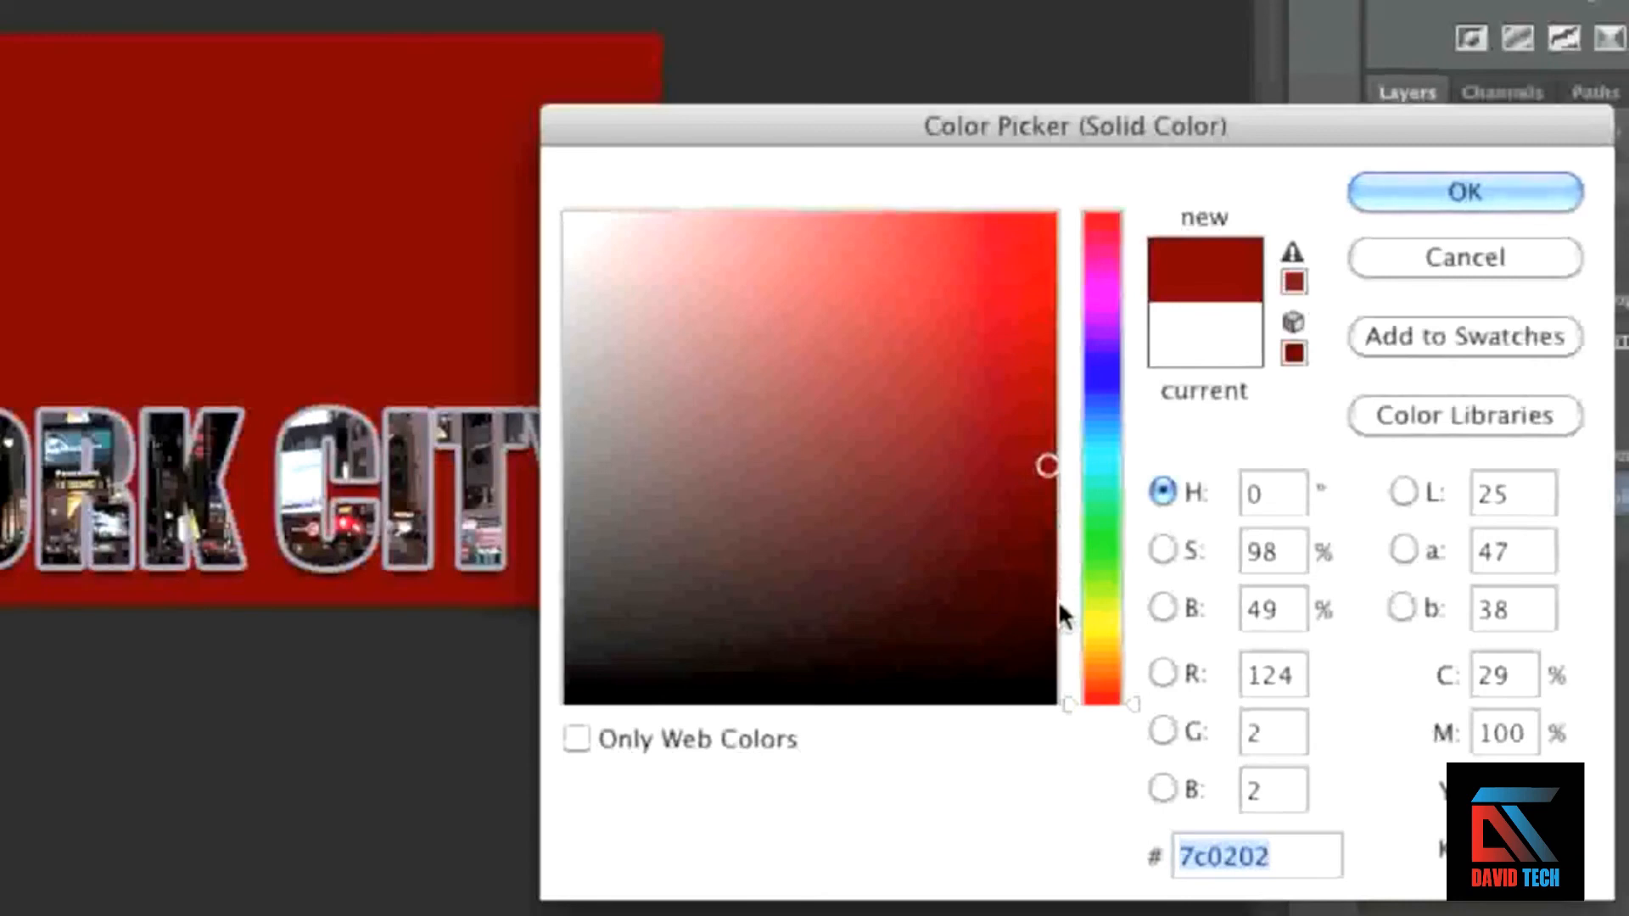
drag(1044, 674, 1043, 655)
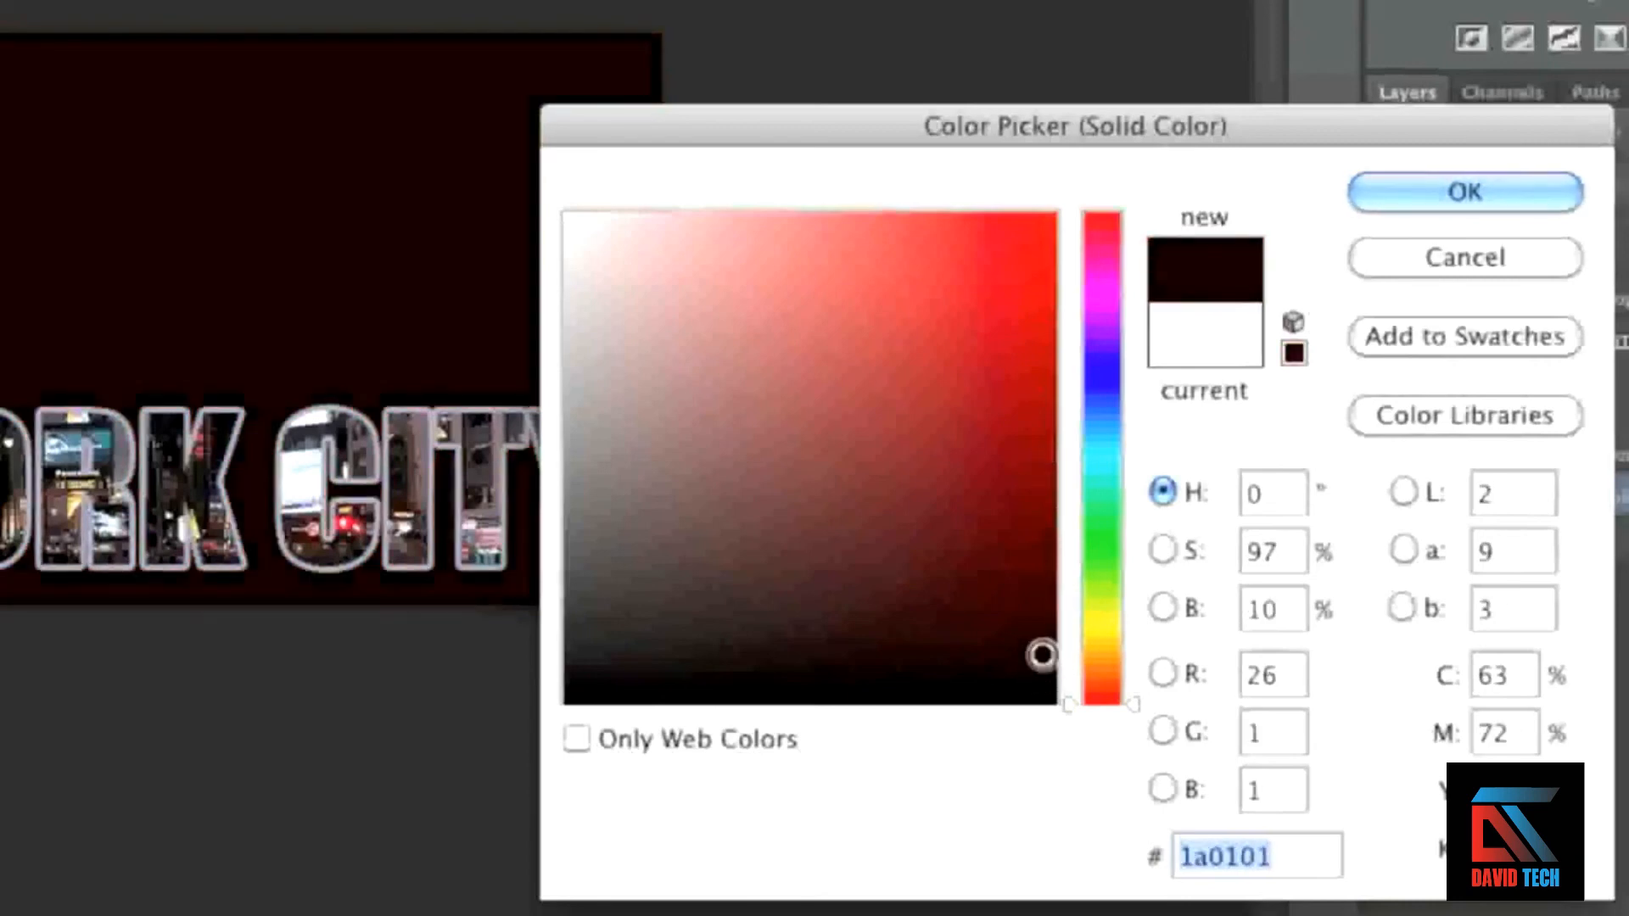
click(1044, 564)
click(1040, 410)
click(1043, 457)
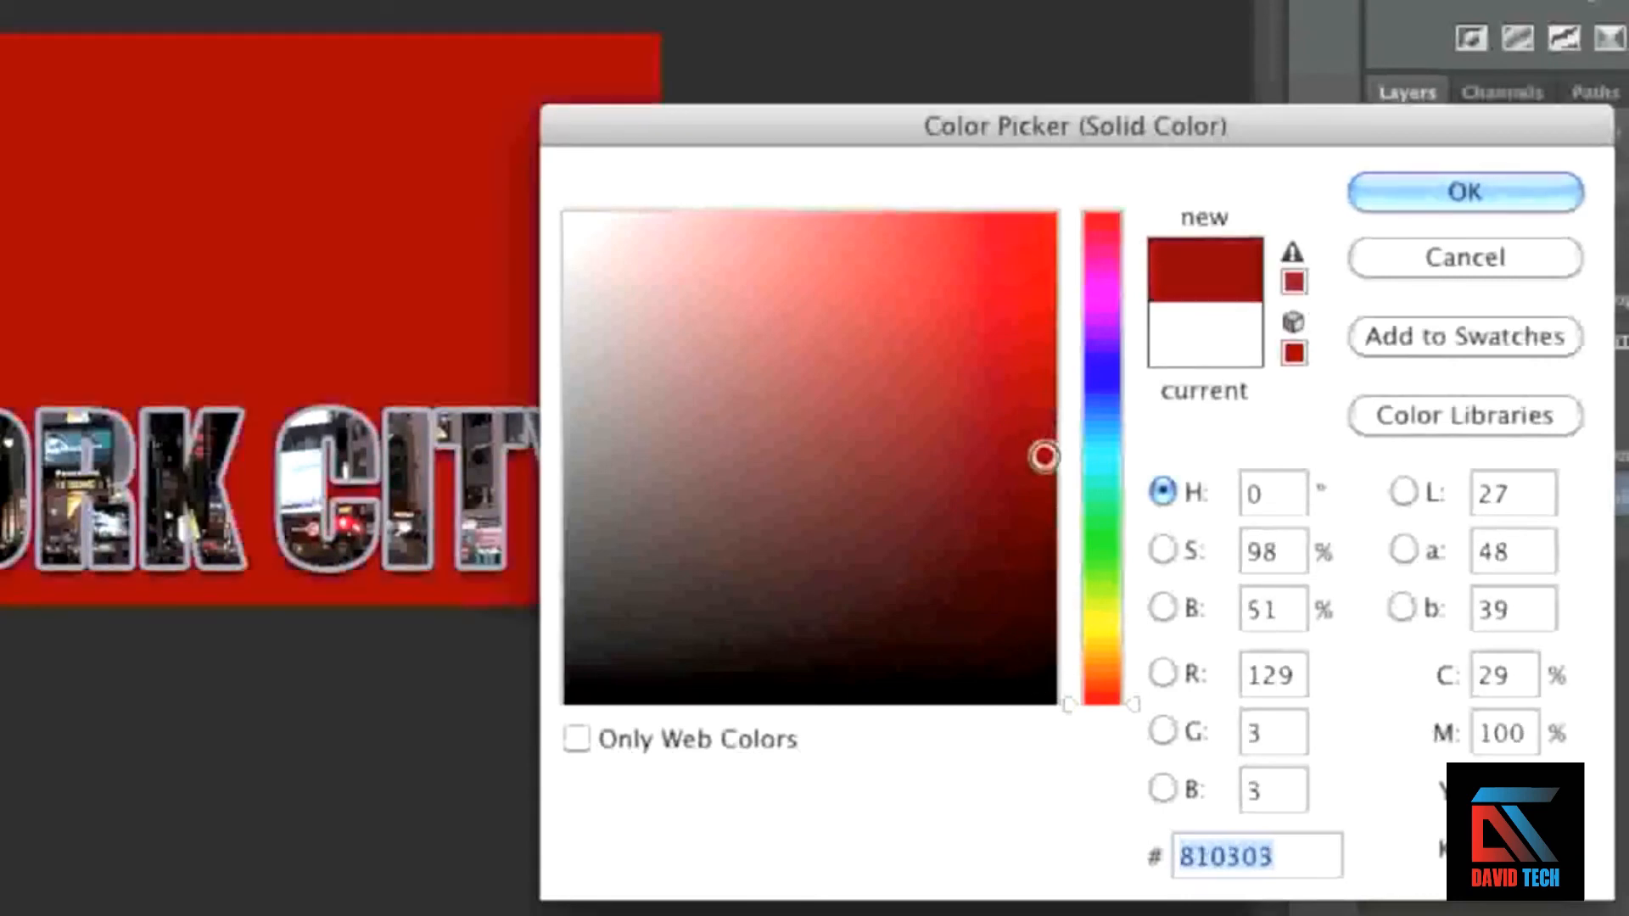
click(1043, 487)
click(1054, 532)
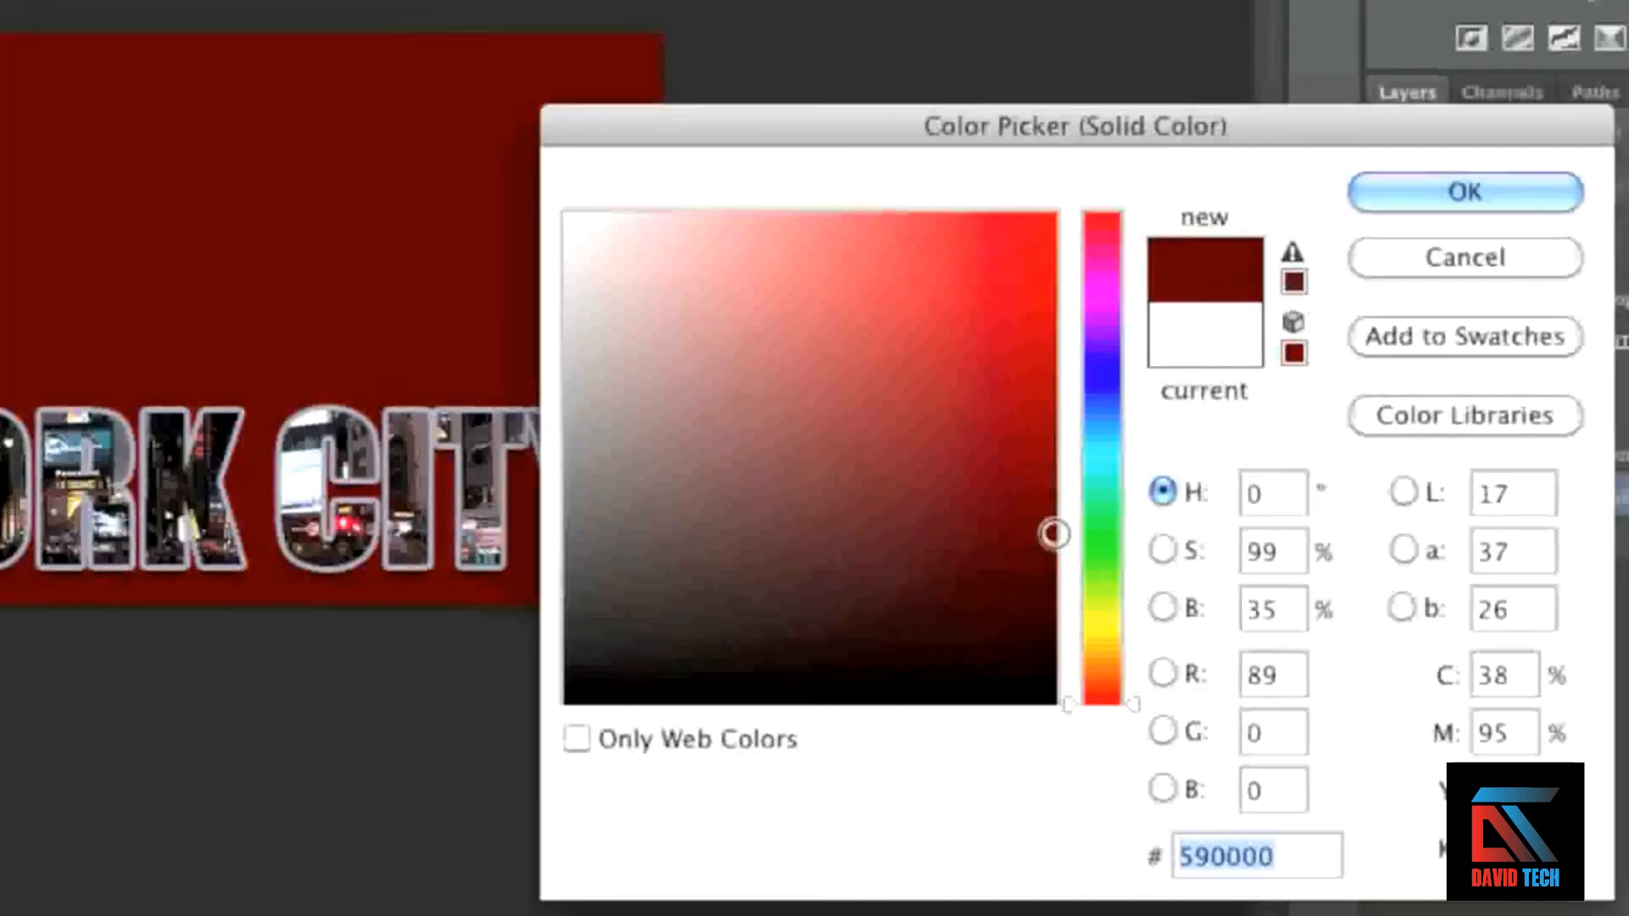
click(1420, 180)
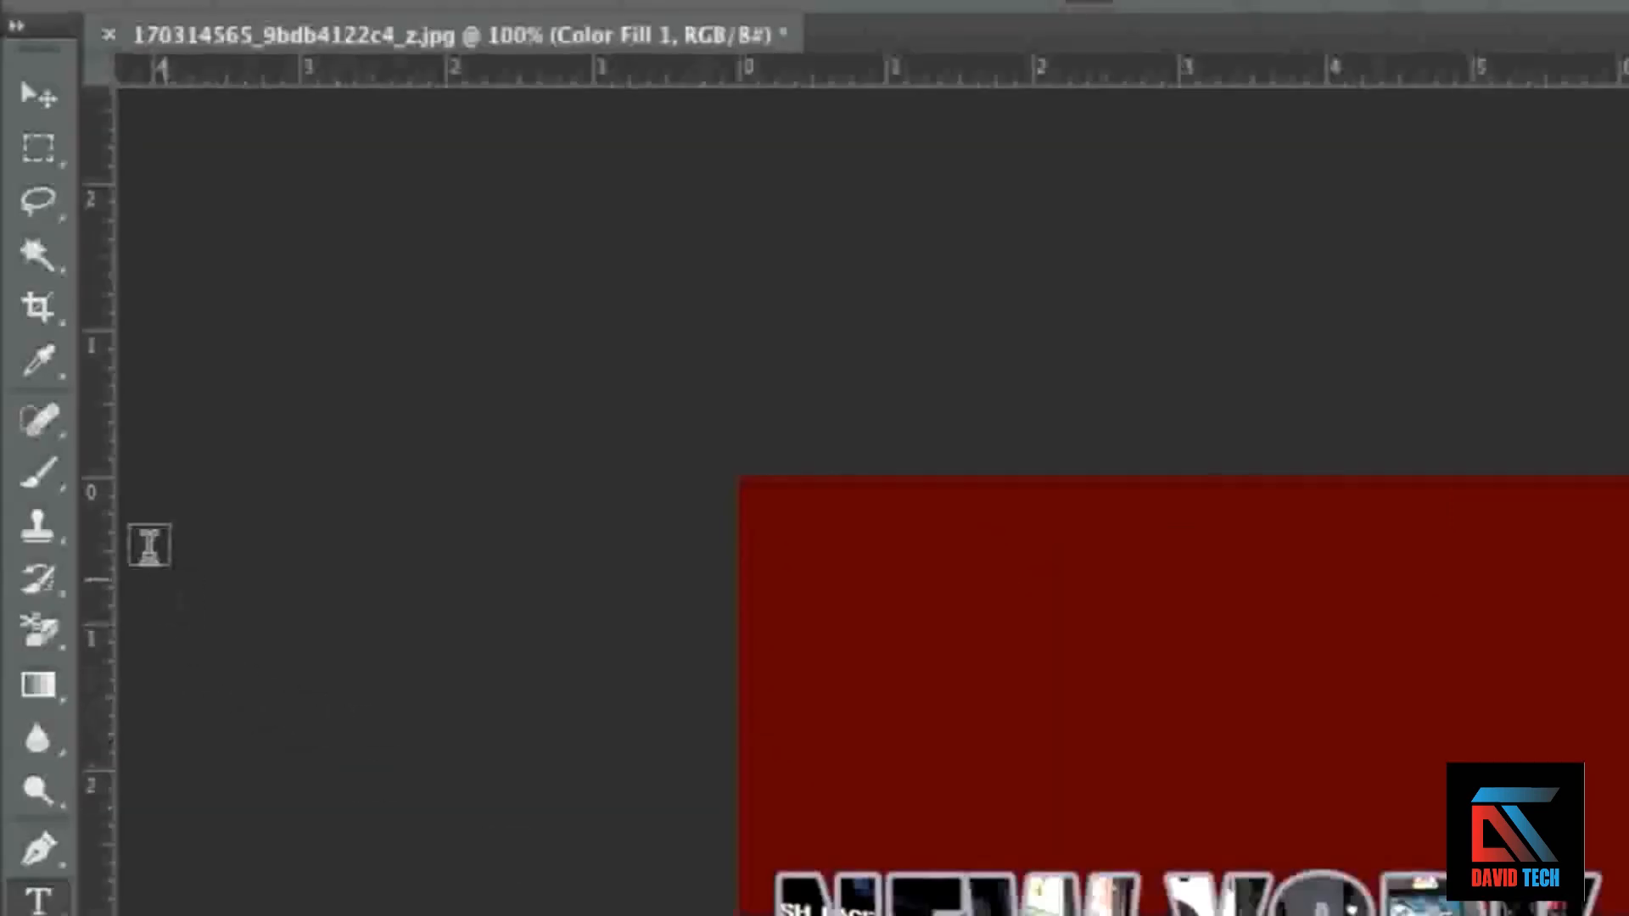
Start cropping the canvas with the Crop tool.
click(37, 307)
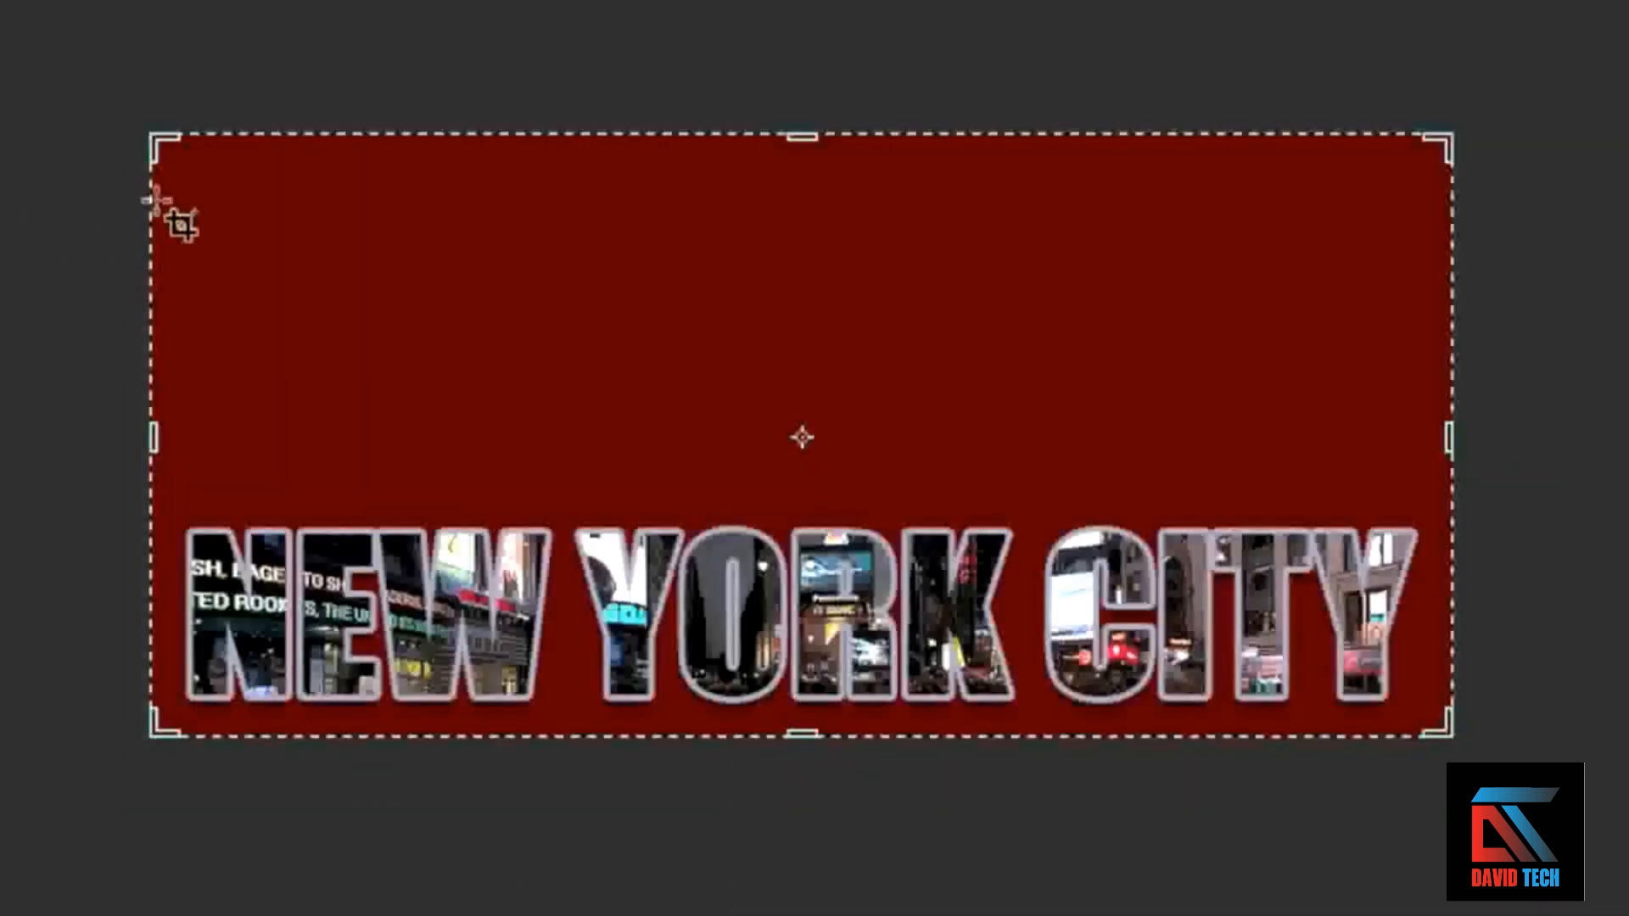